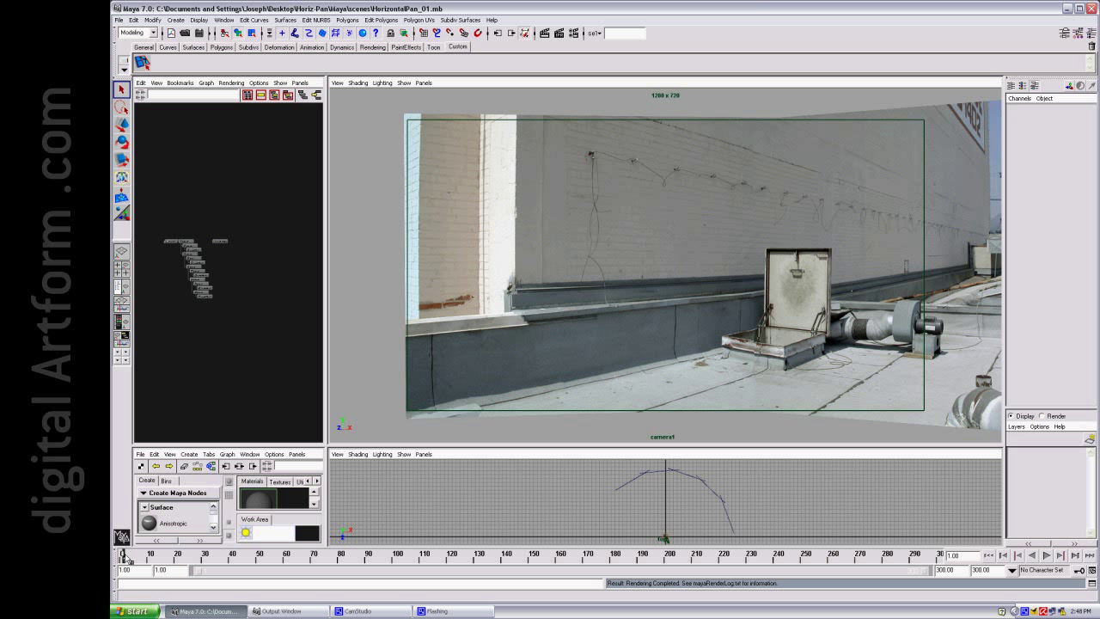
- Play back camera1's pan across the rooftop photo planes, then scrub to frame 300
key(alt+v)
key(alt+v)
key(alt+shift+v)
click(445, 376)
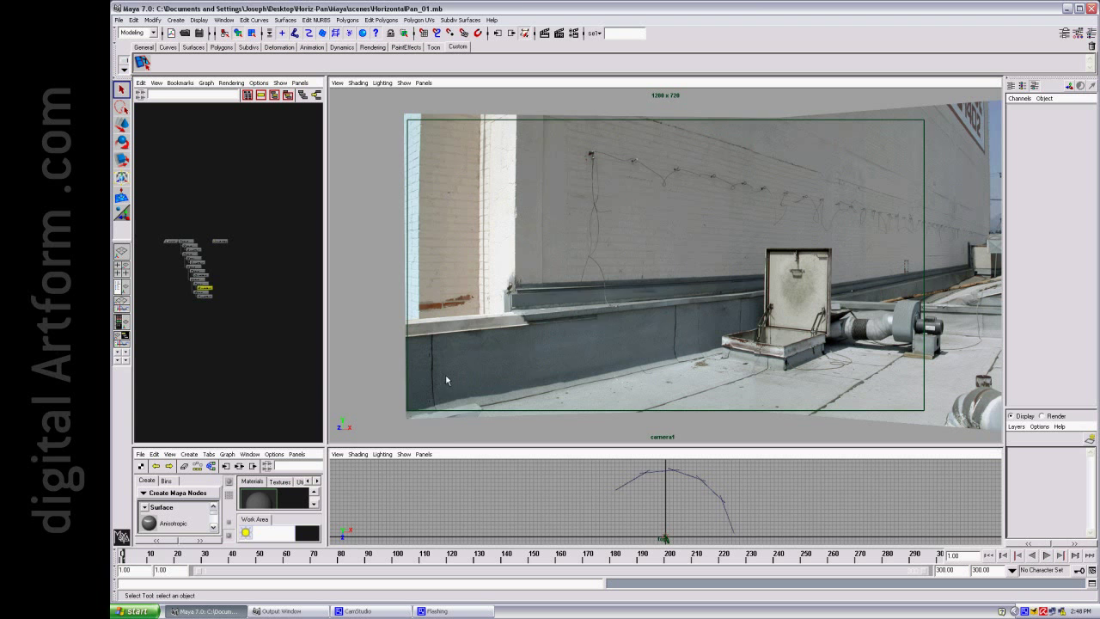
click(1047, 557)
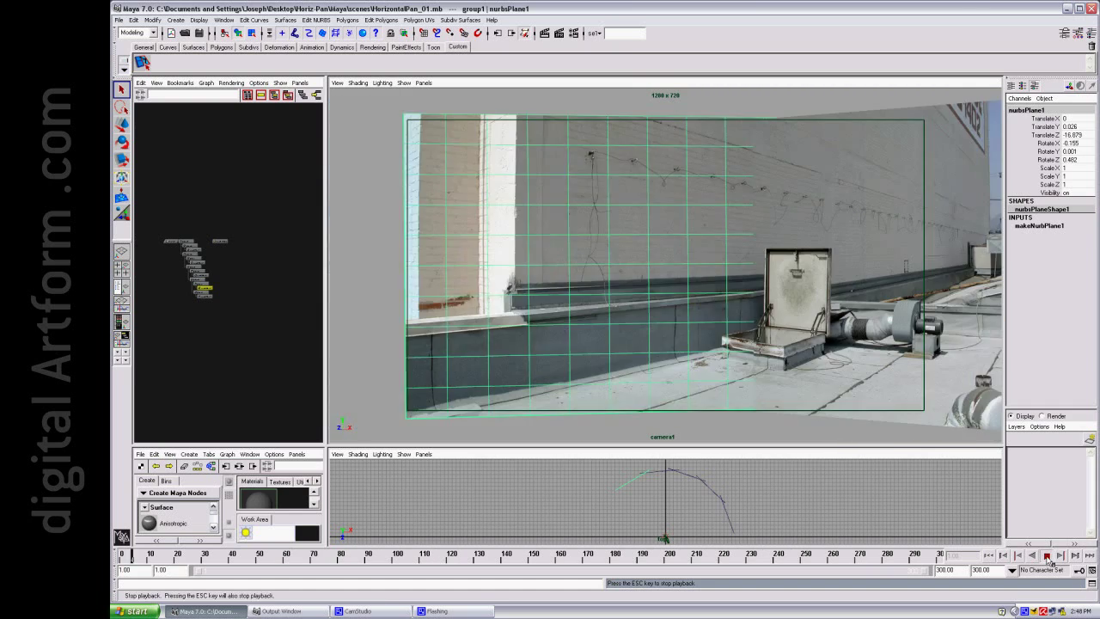
click(1048, 557)
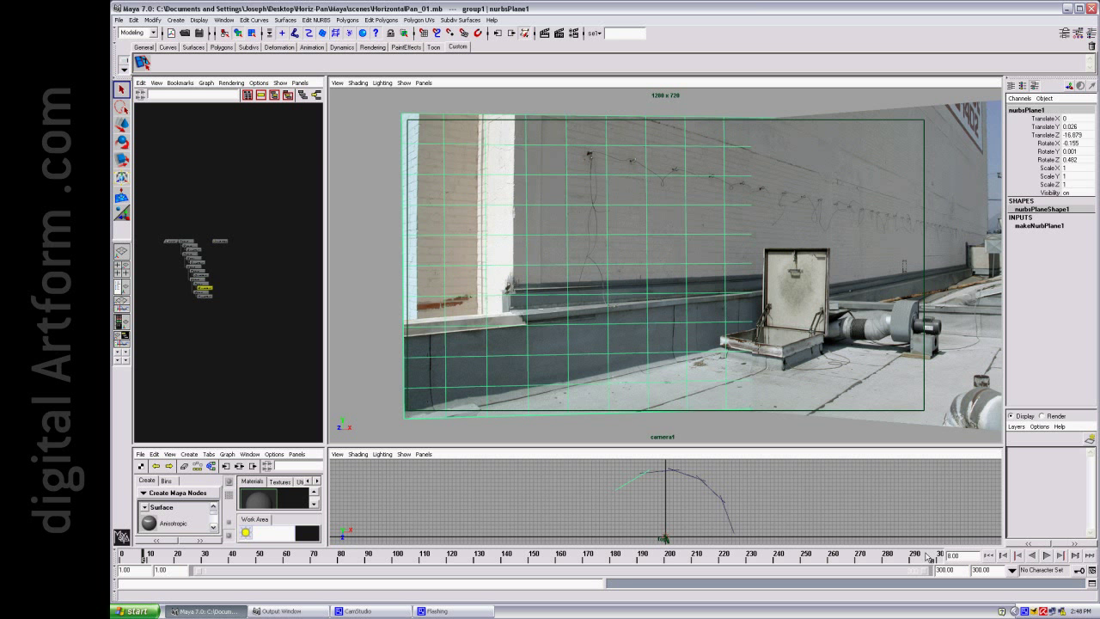
drag(145, 560, 939, 557)
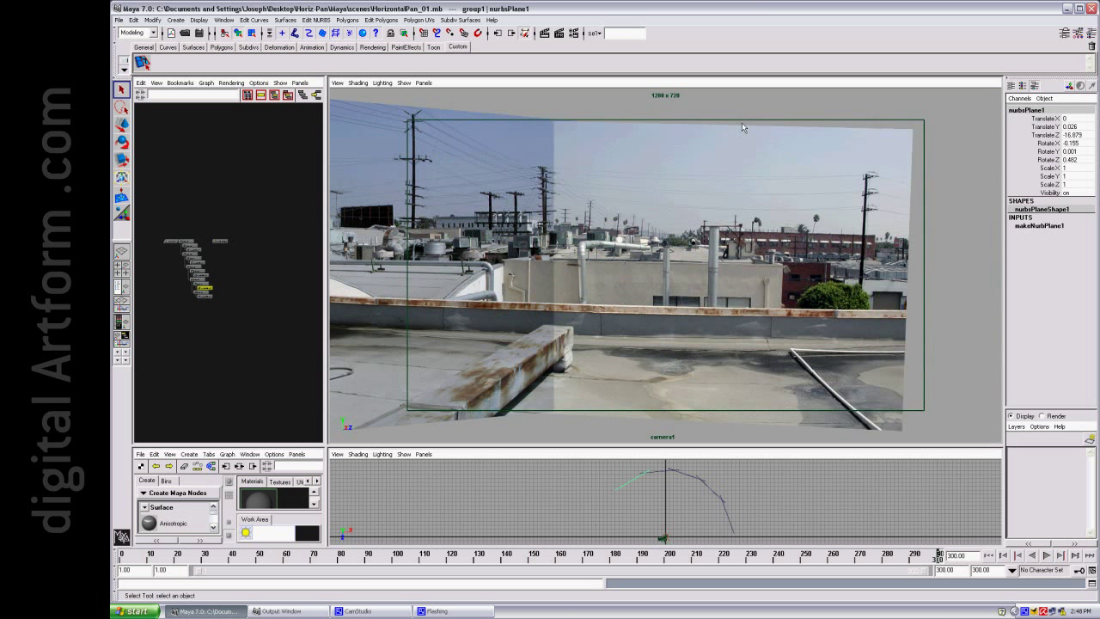
- Inspect the image planes by selecting each of the group1–group5 planes in turn
click(745, 314)
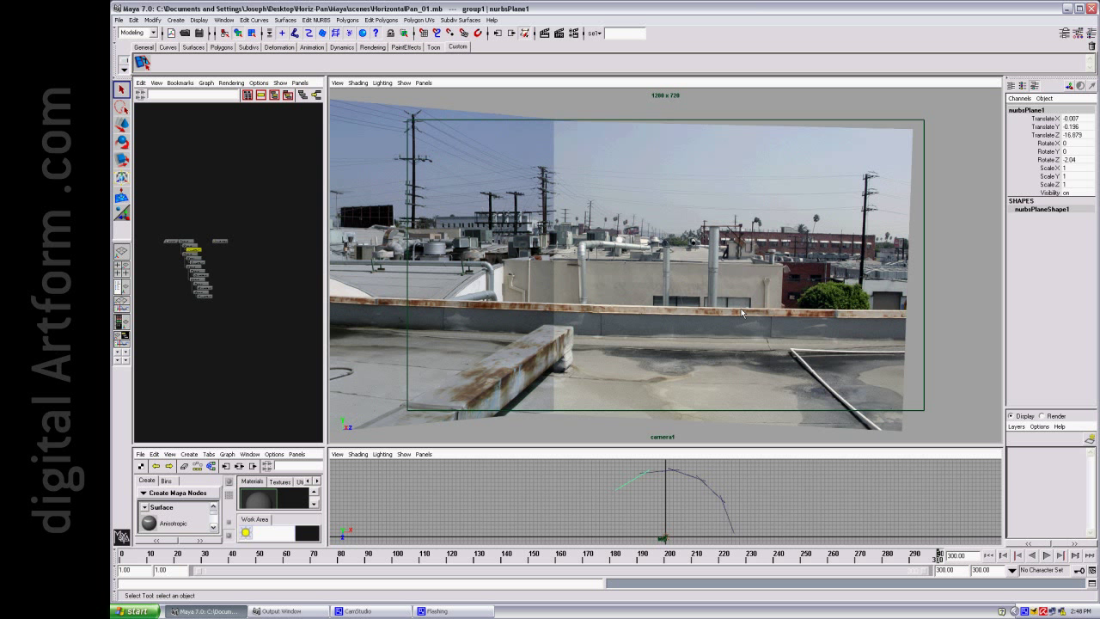
click(469, 259)
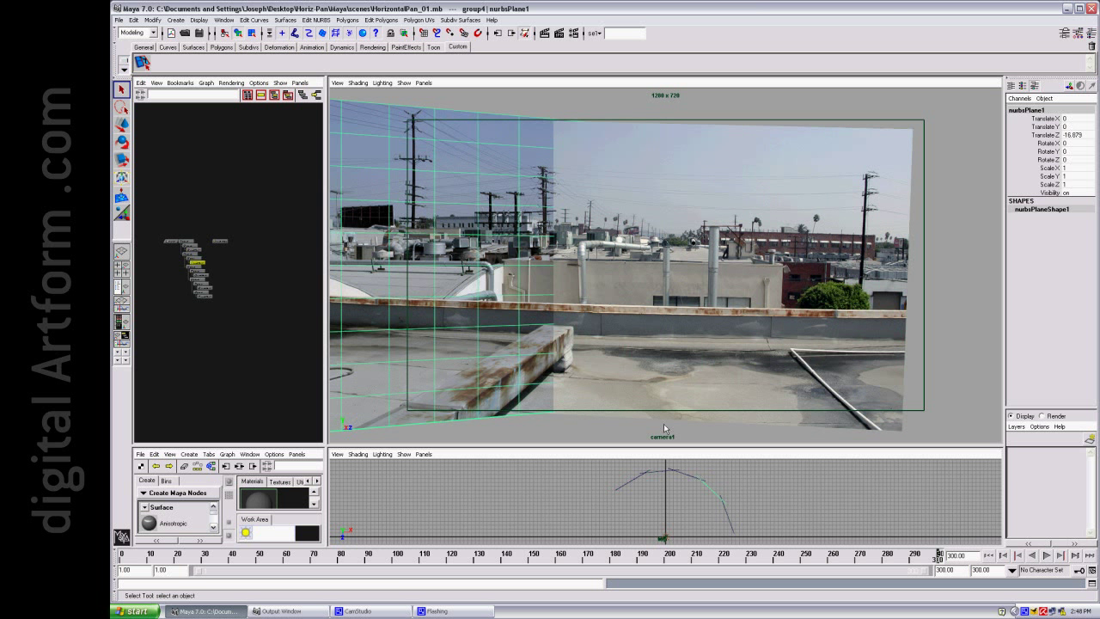
click(626, 489)
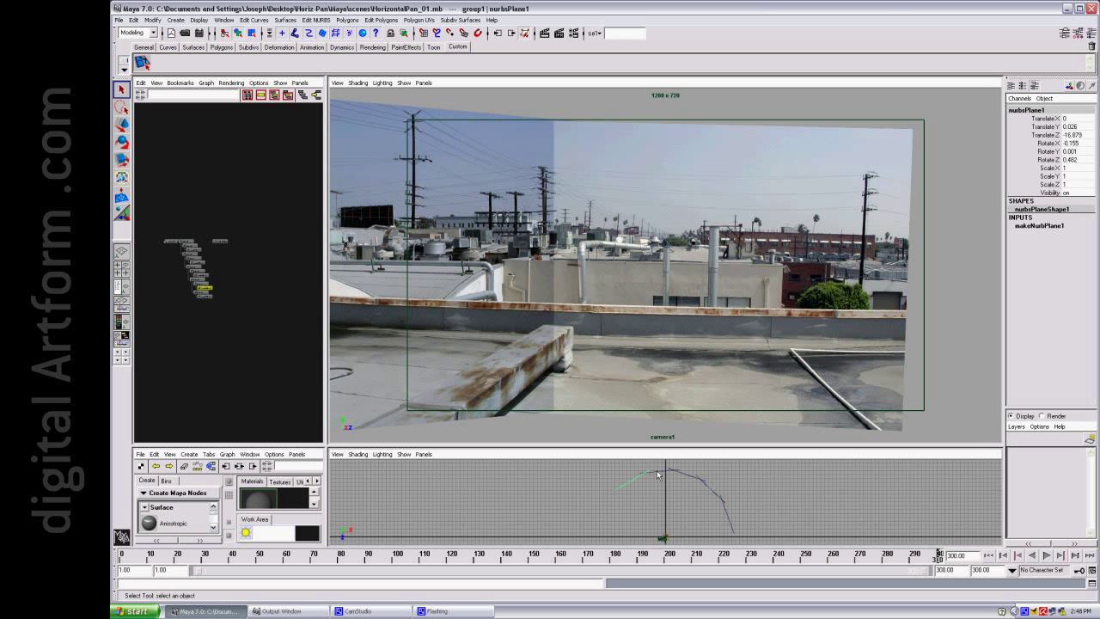
click(658, 475)
click(686, 480)
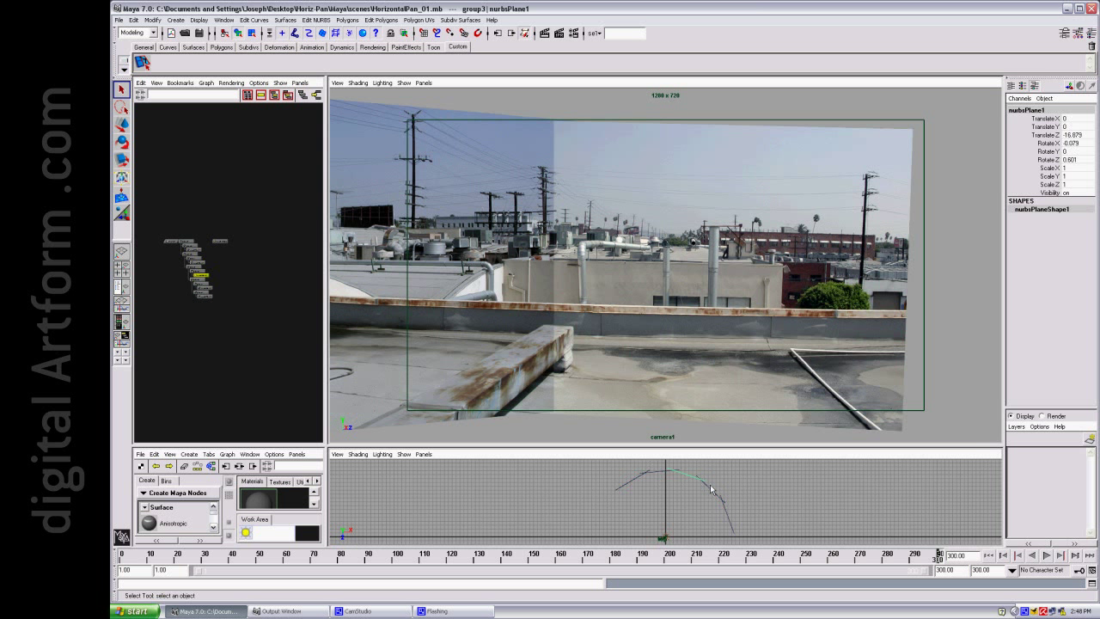
click(709, 491)
click(725, 517)
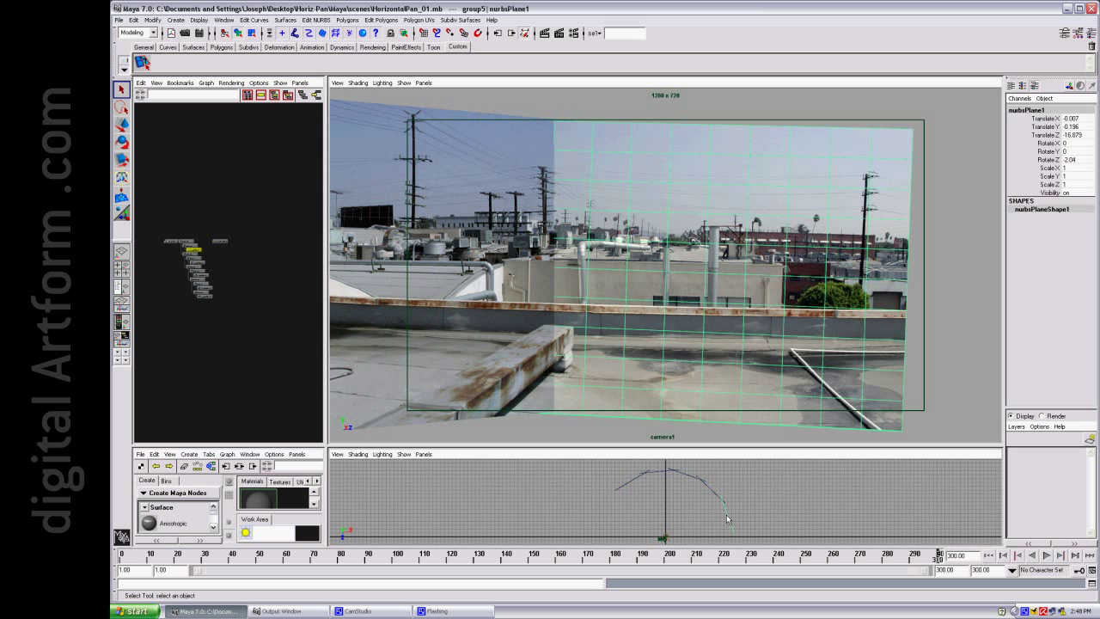
- Rotate camera1 to Rotate Y 29.95 so it faces the brick wall and roof hatch
click(662, 541)
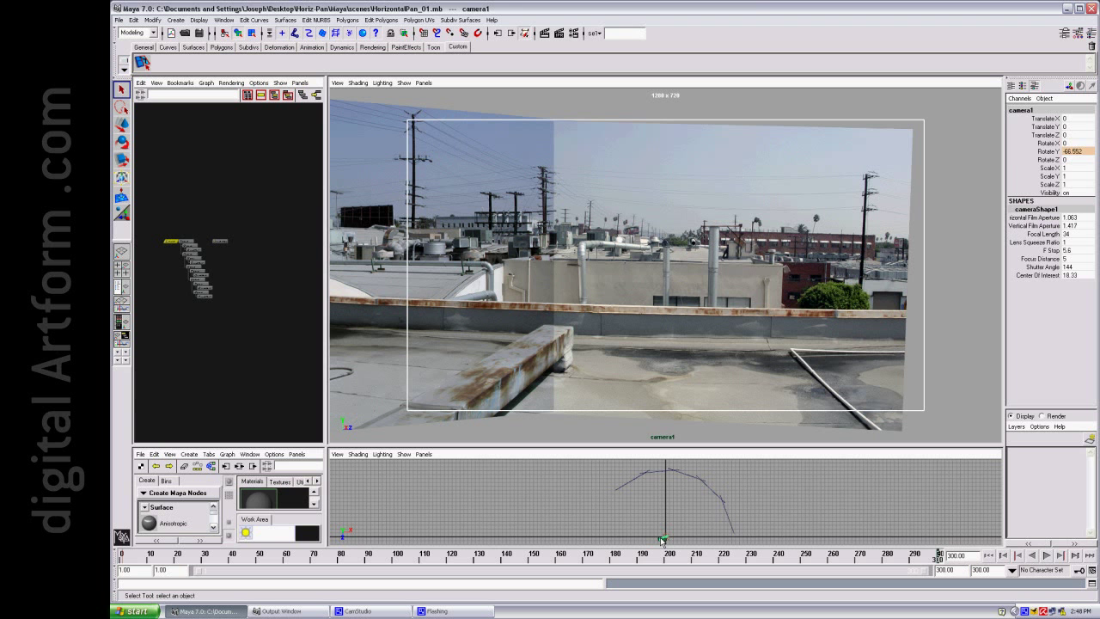
key(e)
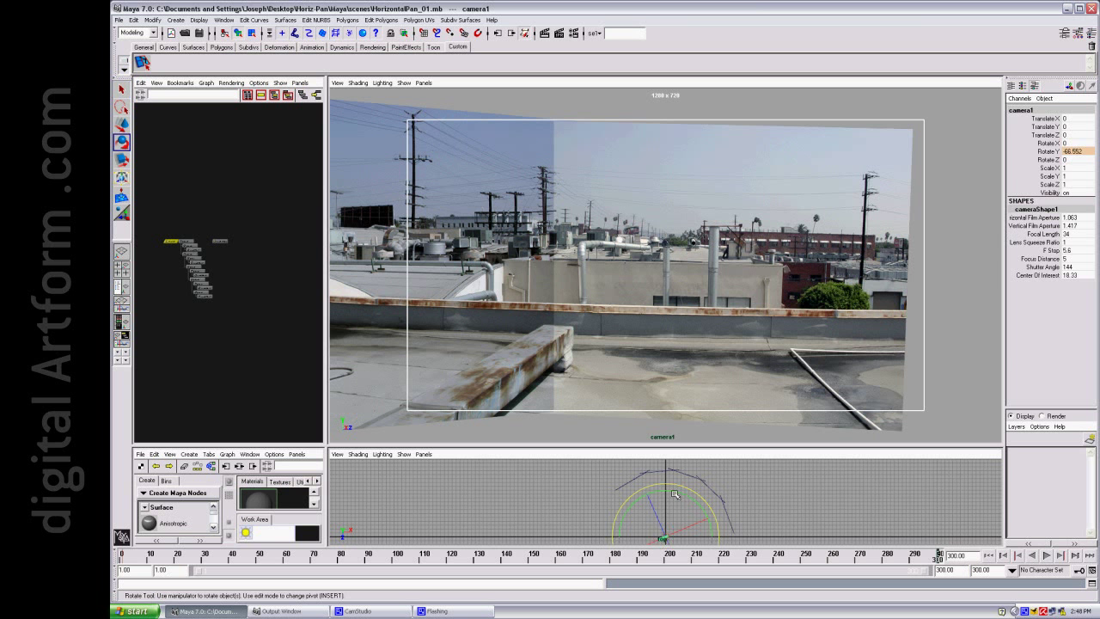
drag(675, 495, 578, 528)
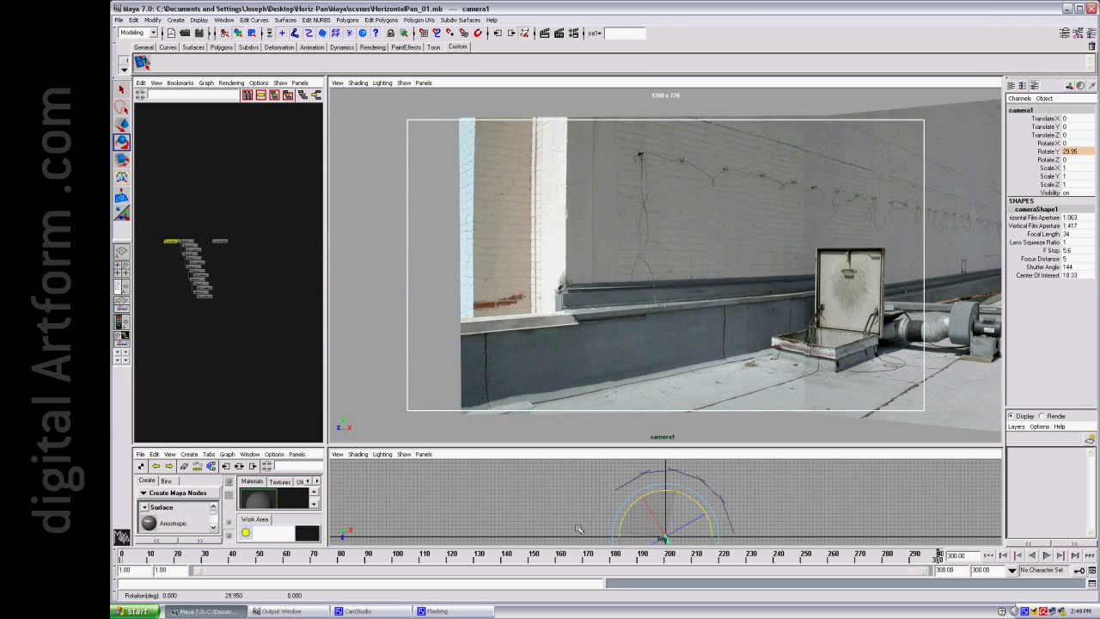
- Select group1 via its wall plane and rotate it to Rotate Y 95.579, undoing a stray attempt
click(635, 479)
key(Up)
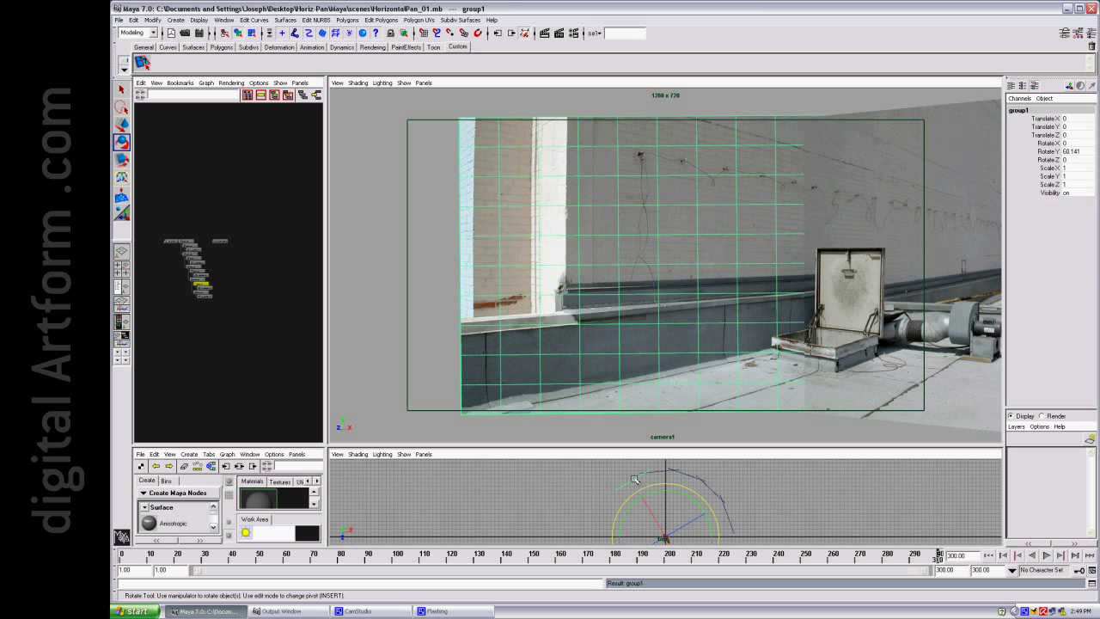
click(675, 495)
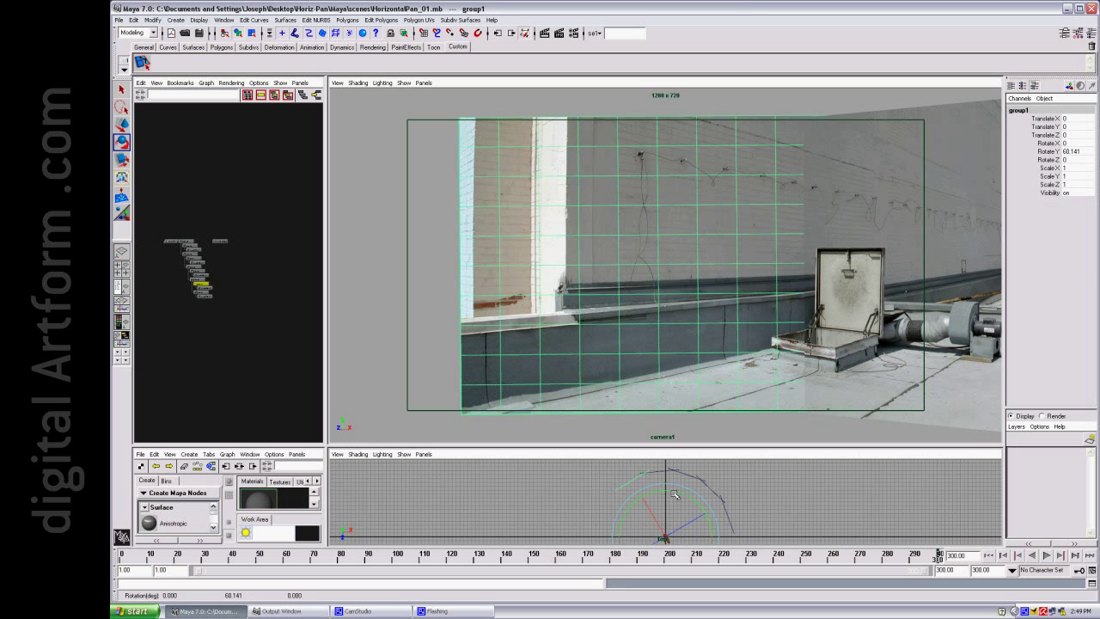
drag(675, 495, 671, 491)
key(ctrl+z)
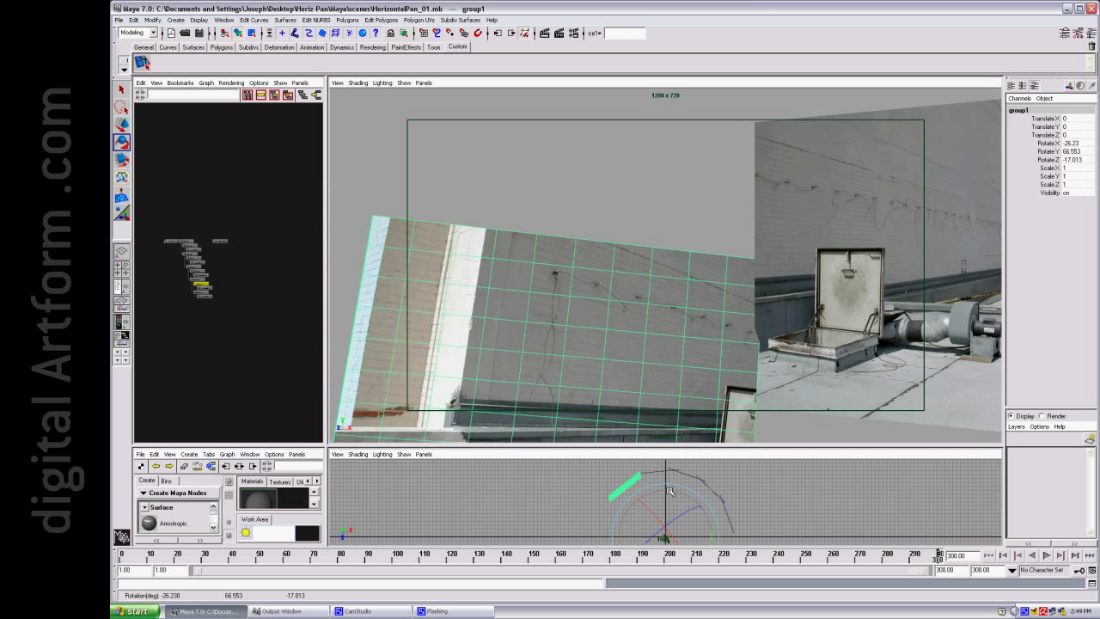
key(ctrl+z)
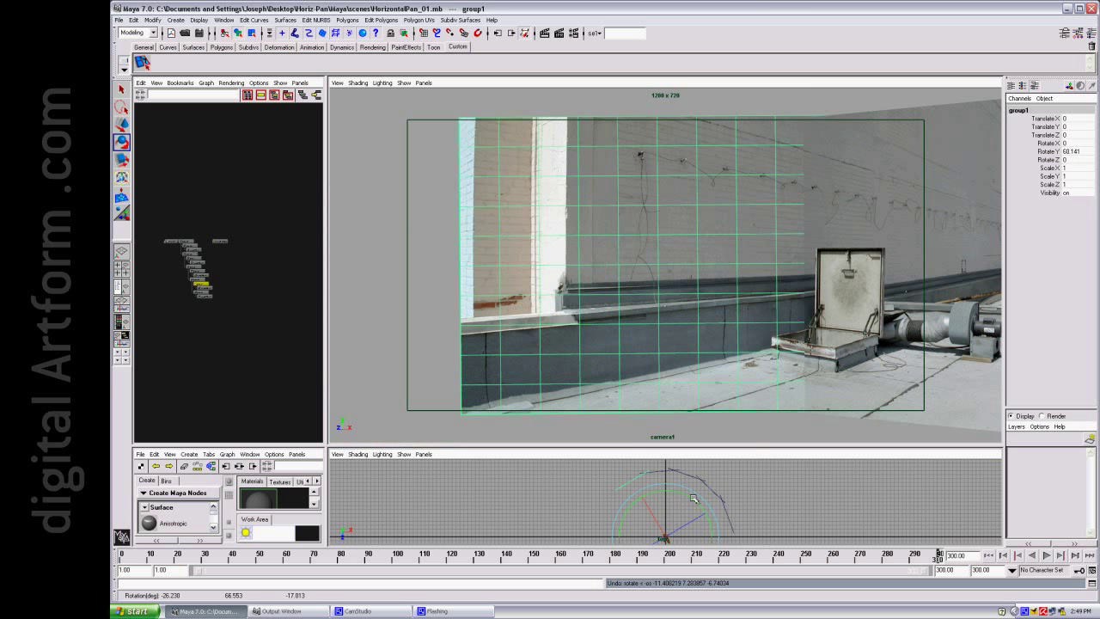
click(692, 500)
drag(692, 501, 678, 507)
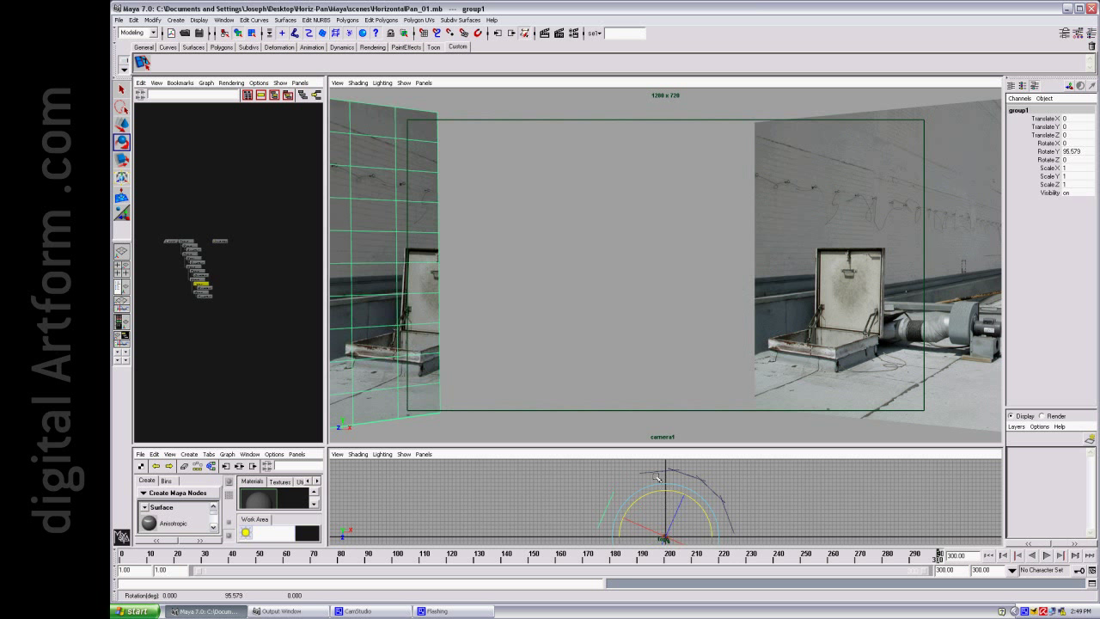
- Turn camera1 toward the next plane, then rotate group2 to Rotate Y 59
click(664, 539)
drag(669, 508, 695, 511)
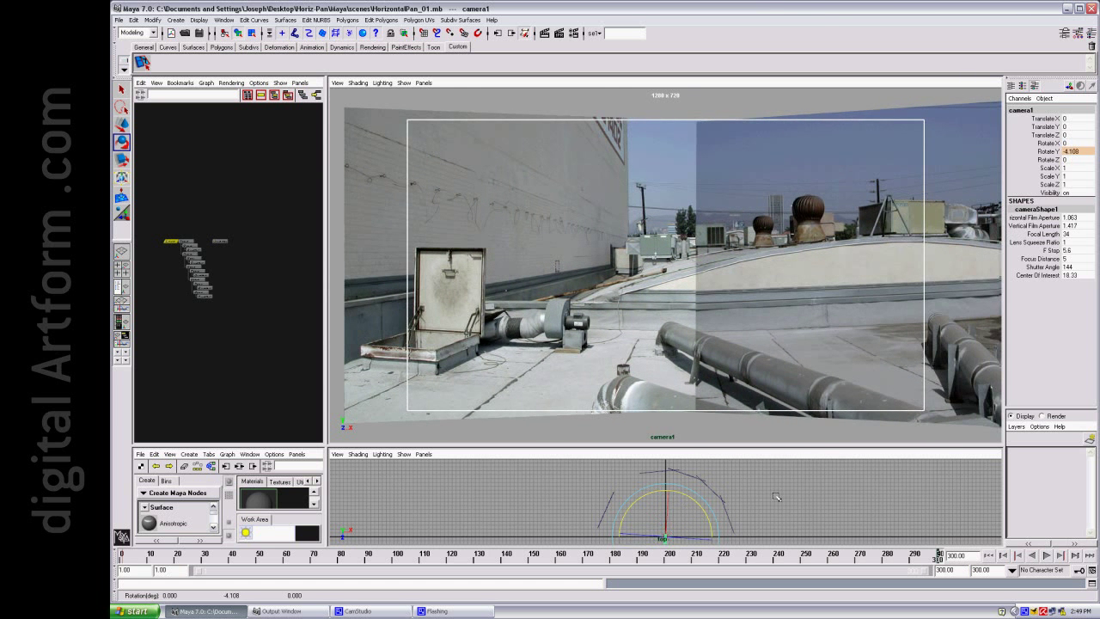
click(776, 497)
click(655, 473)
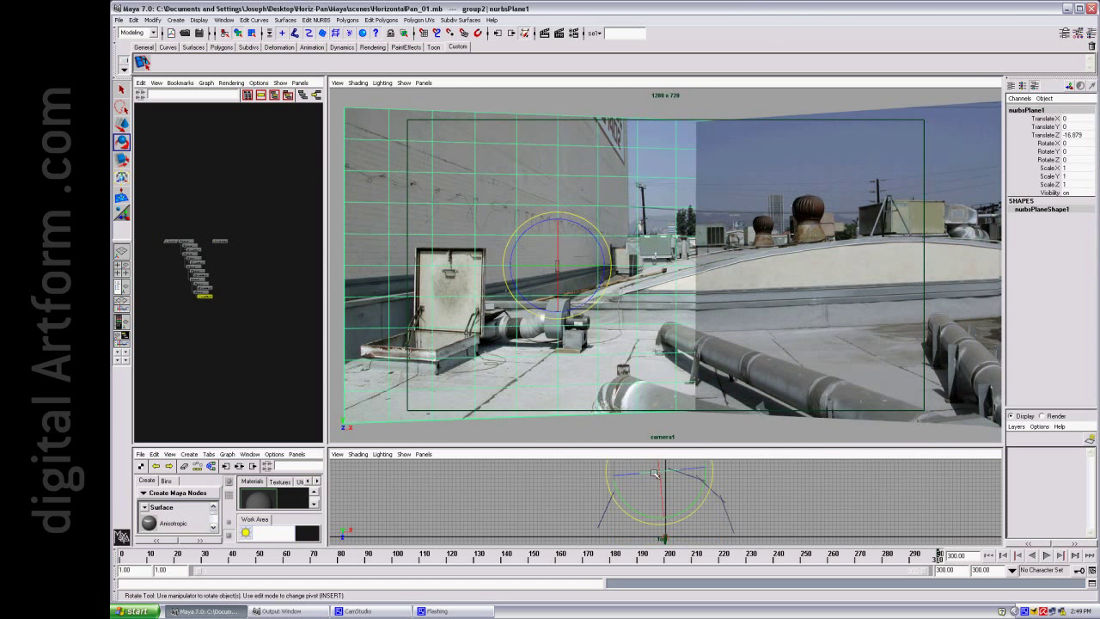
key(Up)
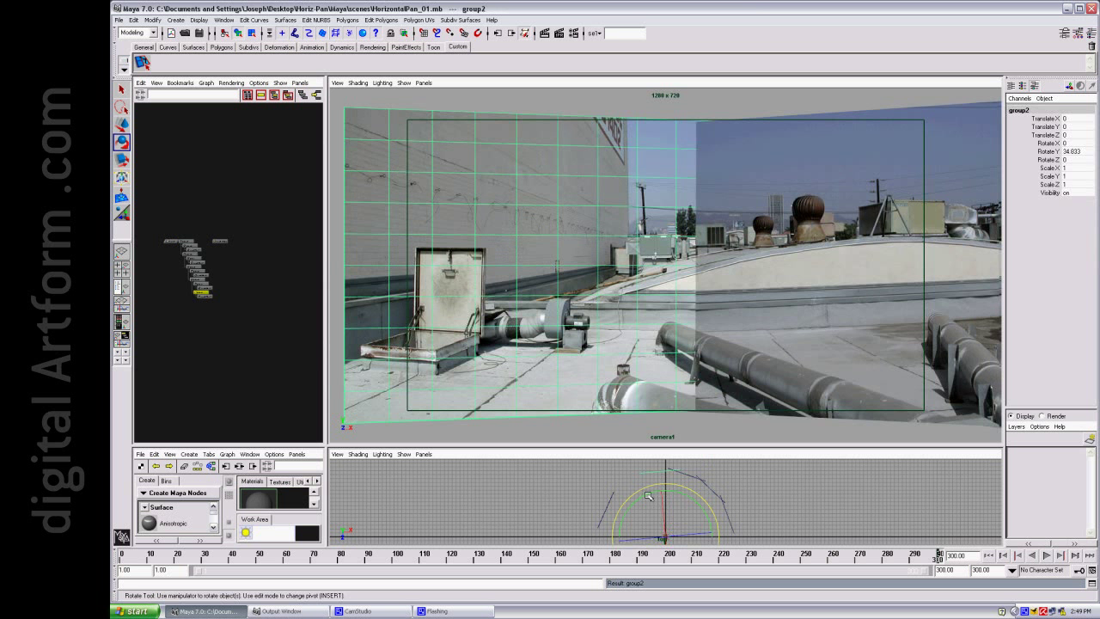
drag(648, 496, 631, 503)
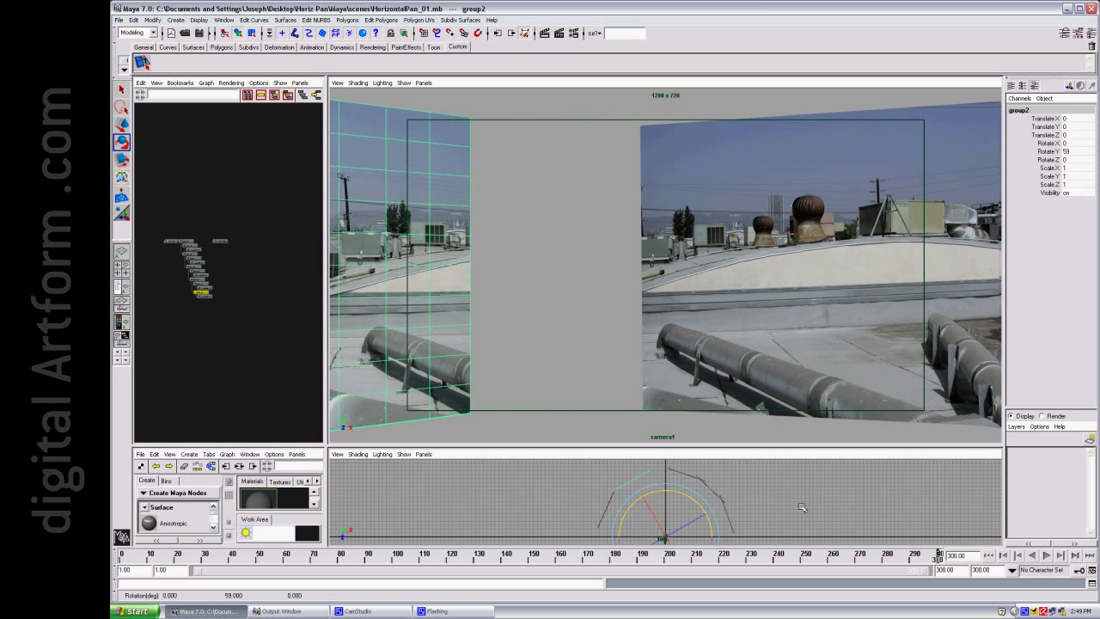
- Turn camera1 to Rotate Y -30.251, facing the power-line rooftop photo
click(710, 520)
click(660, 534)
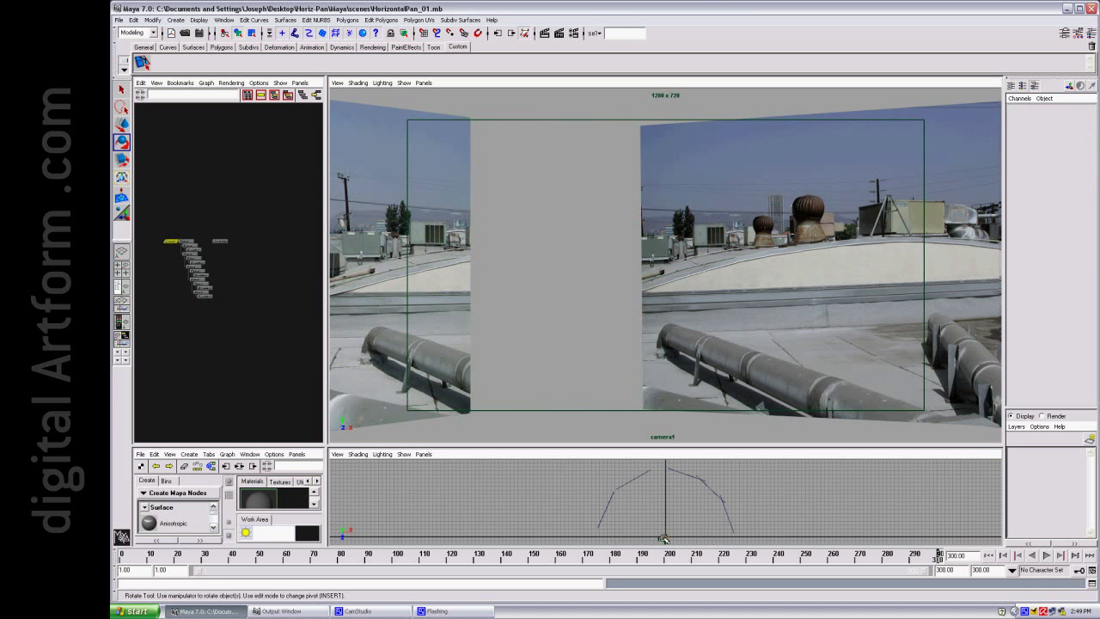
drag(690, 503, 694, 519)
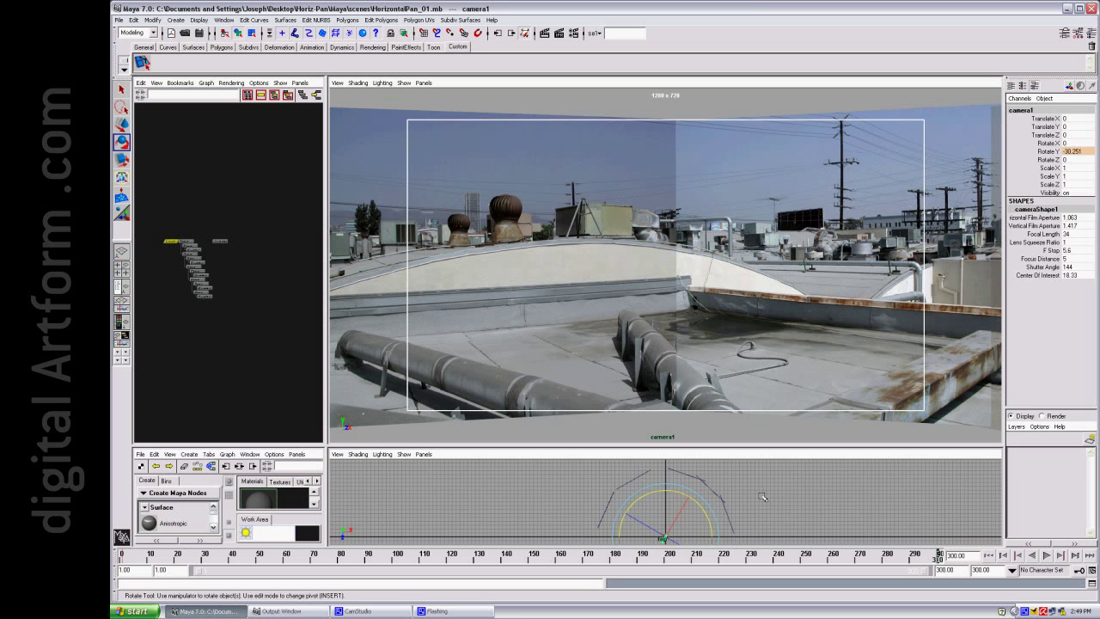
- Select group3 via its photo plane and rotate it to Rotate Y 12.587
click(595, 361)
key(Up)
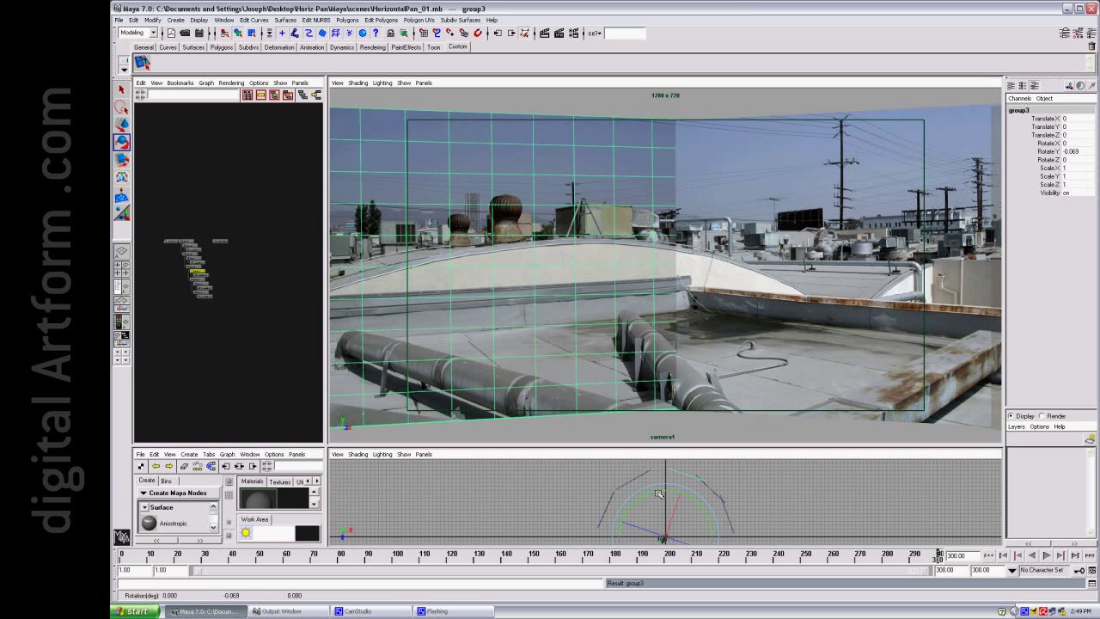
drag(658, 496, 651, 494)
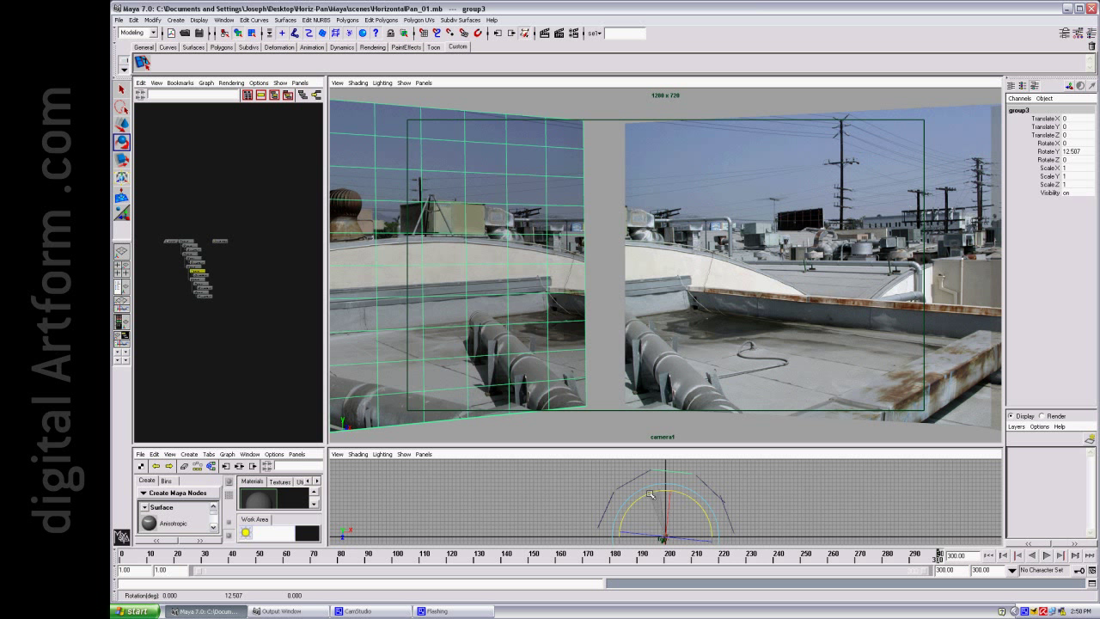
- Turn camera1 to Rotate Y -56.677 toward the power-line rooftop image
click(799, 504)
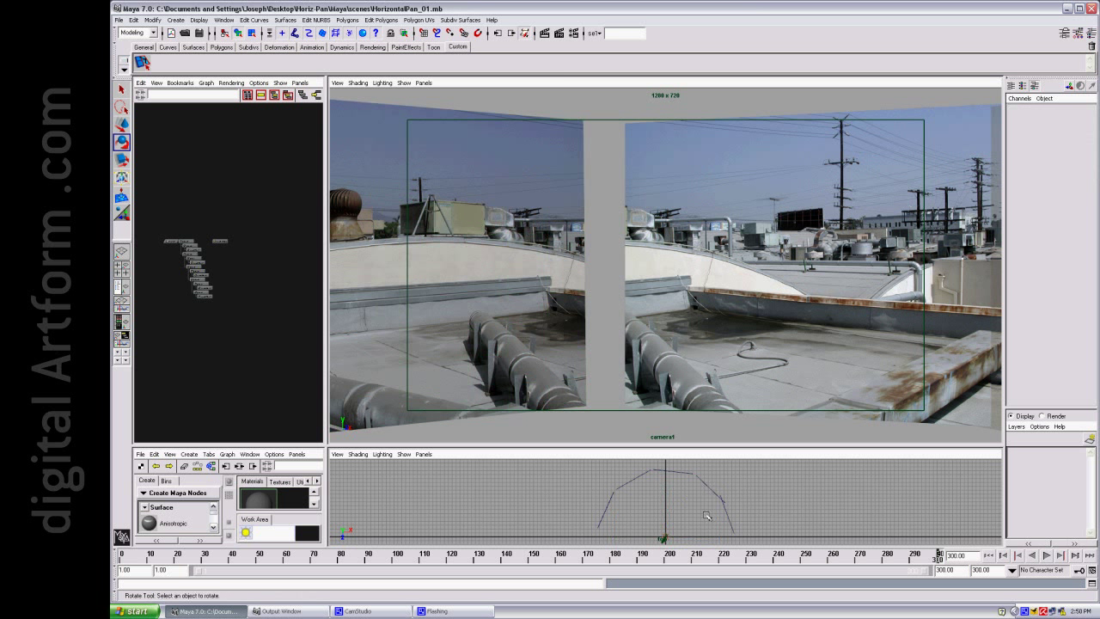
click(667, 537)
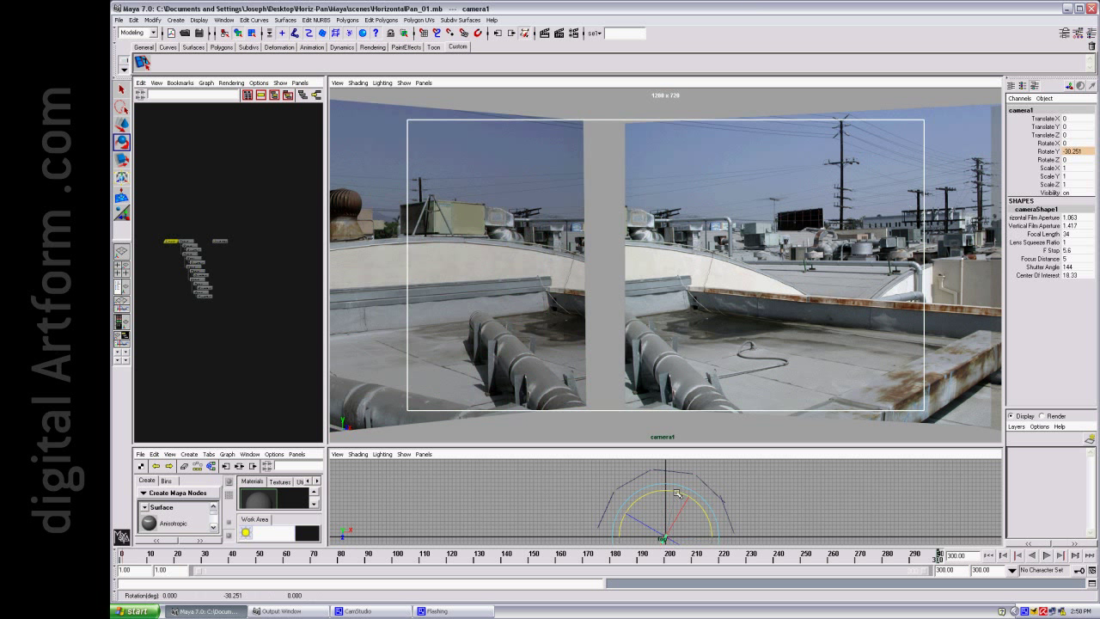
drag(677, 492, 689, 511)
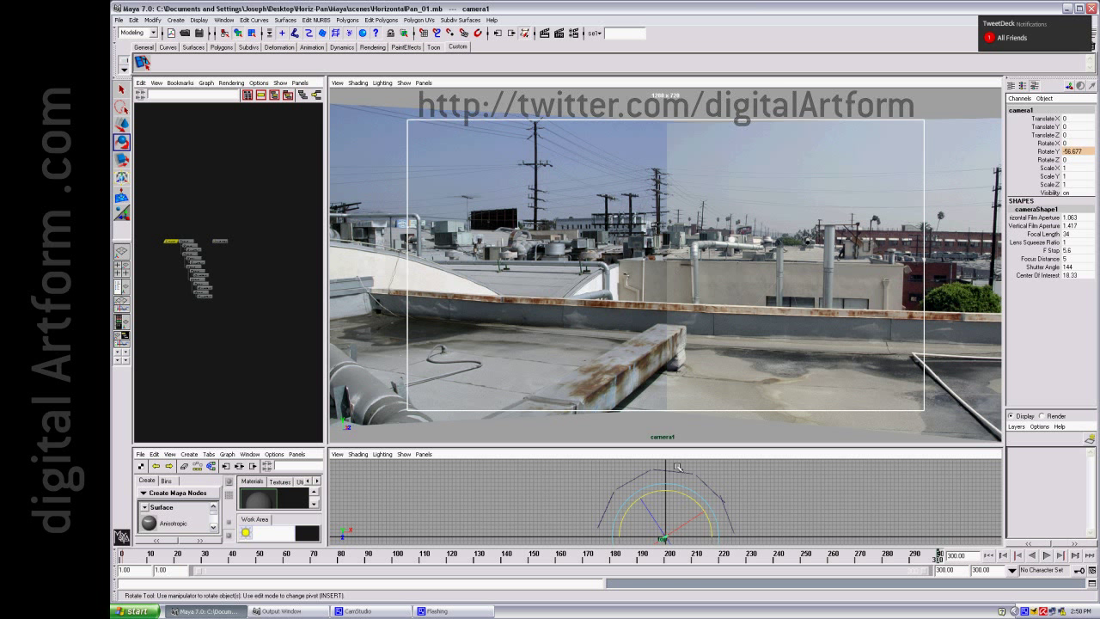
- Select group4 via its power-line plane and rotate it left to Rotate Y -25.61
click(584, 286)
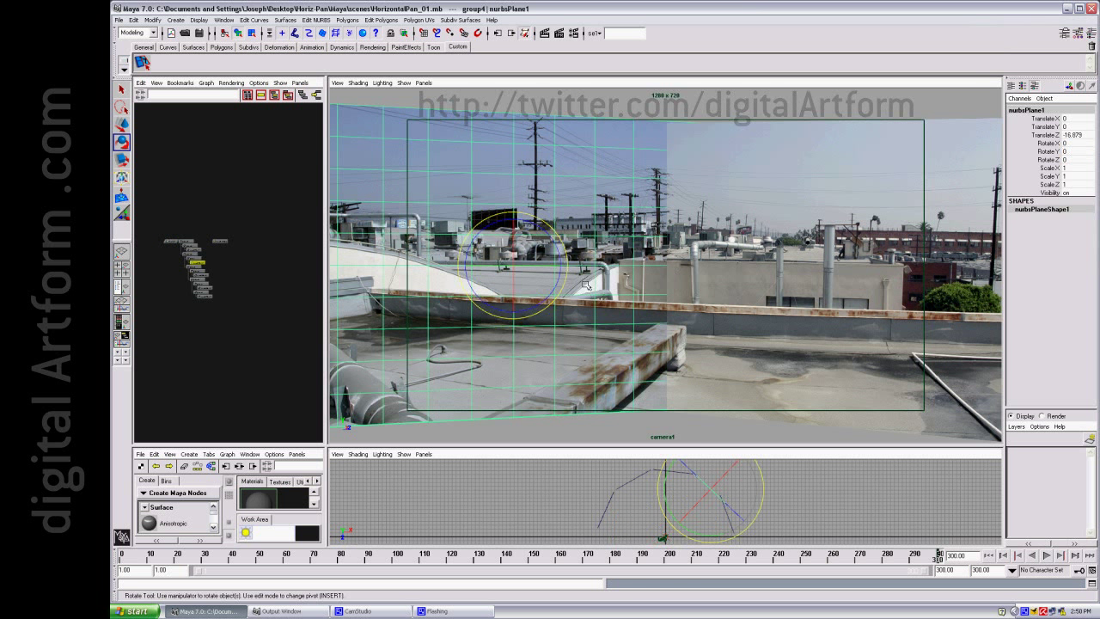
key(Up)
drag(669, 483, 656, 490)
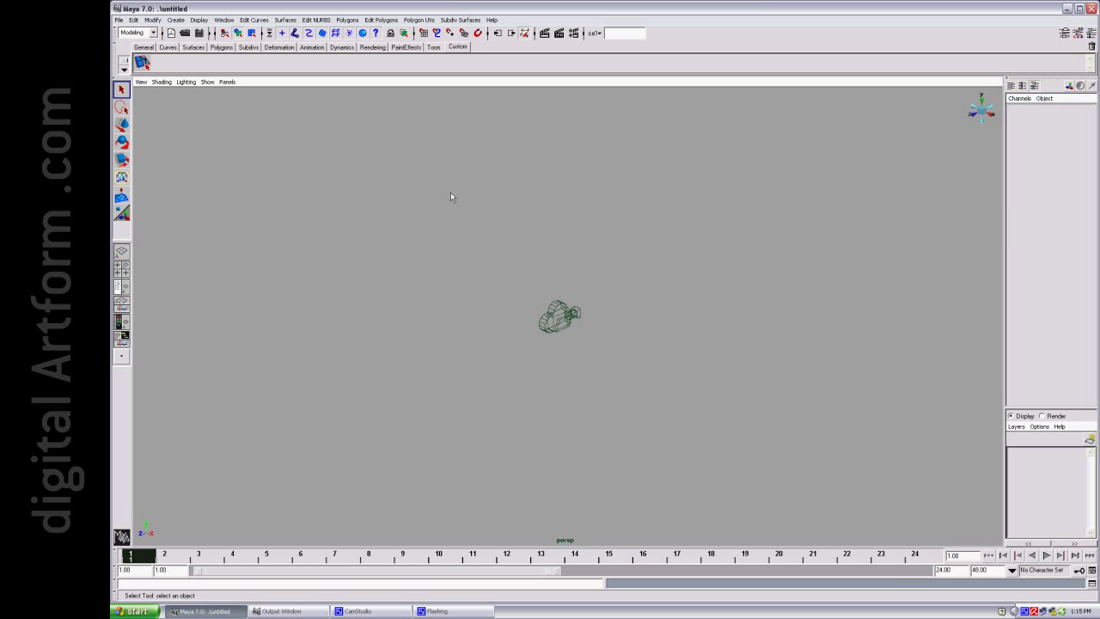
- Create a NURBS plane of width 10.24 and length 7.68 with its axis along Z
key(space)
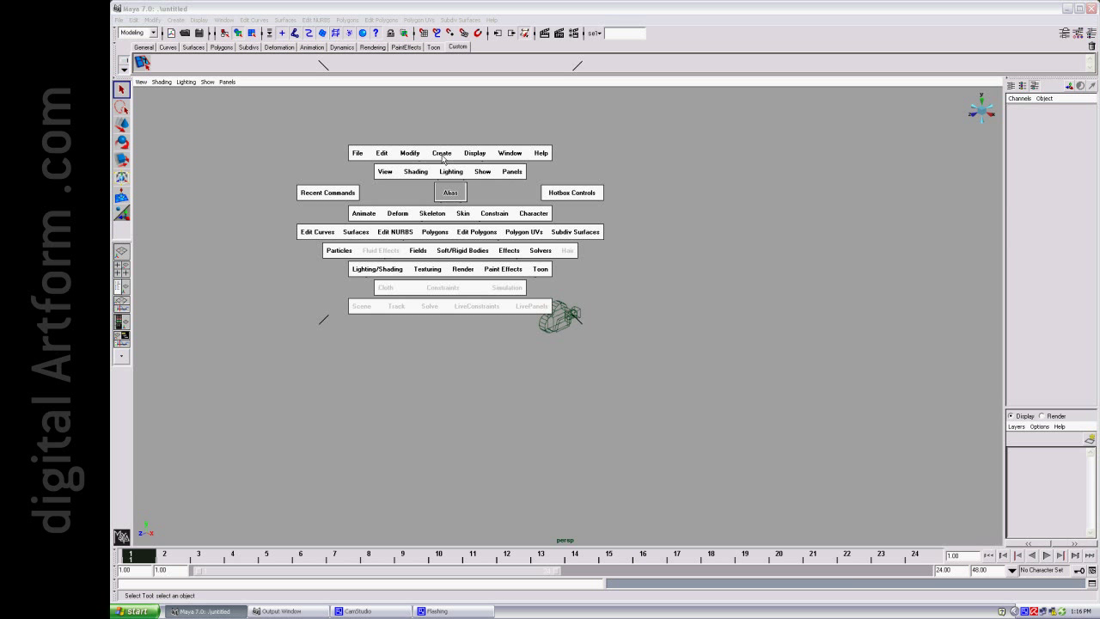
click(442, 155)
mouse_move(460, 162)
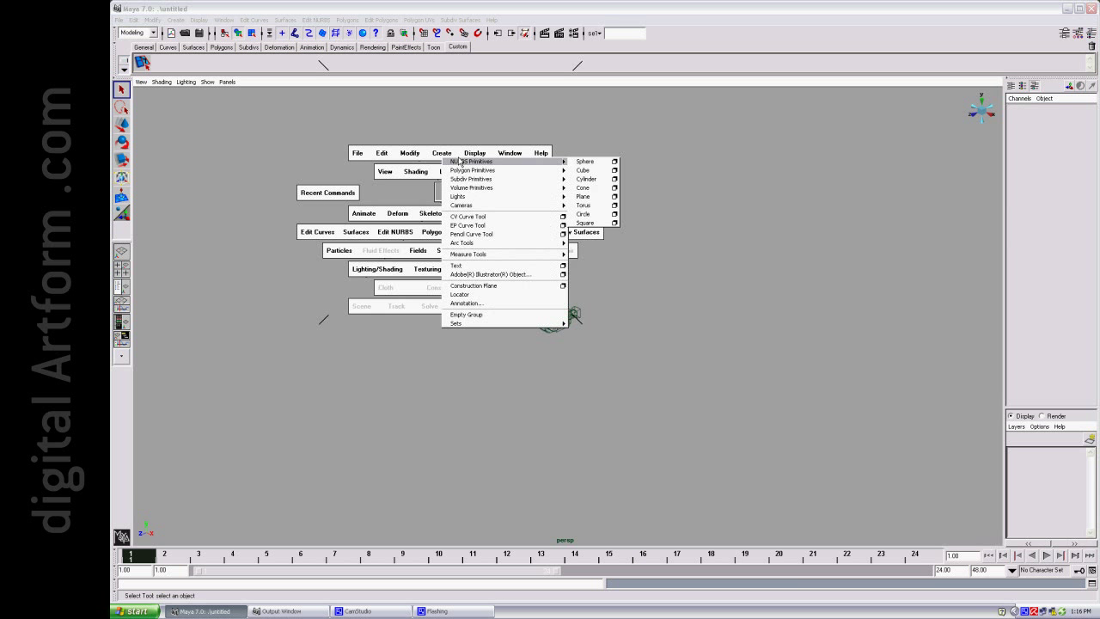
click(614, 199)
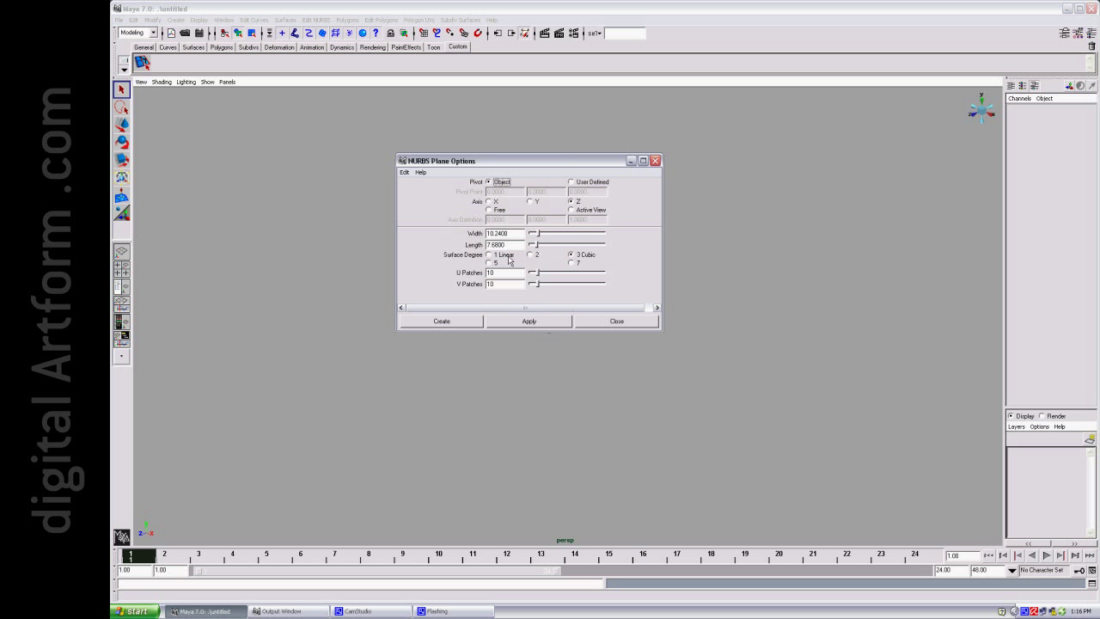
click(457, 321)
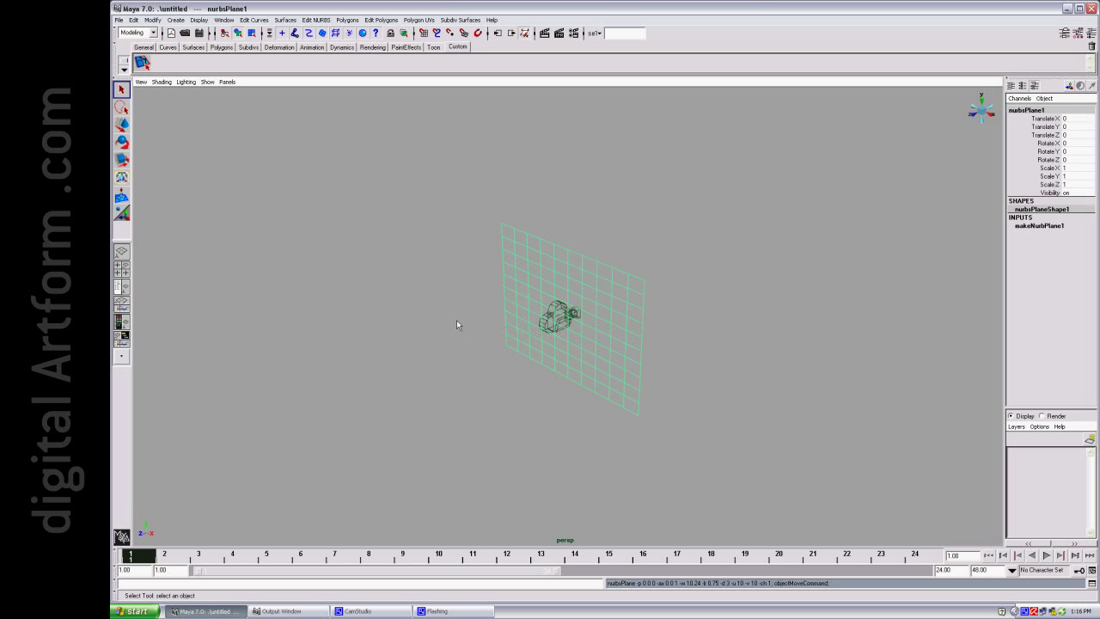
- Move the plane back along Z, group it with pivot at the origin, and rotate group1 about Y
key(w)
drag(547, 326, 740, 252)
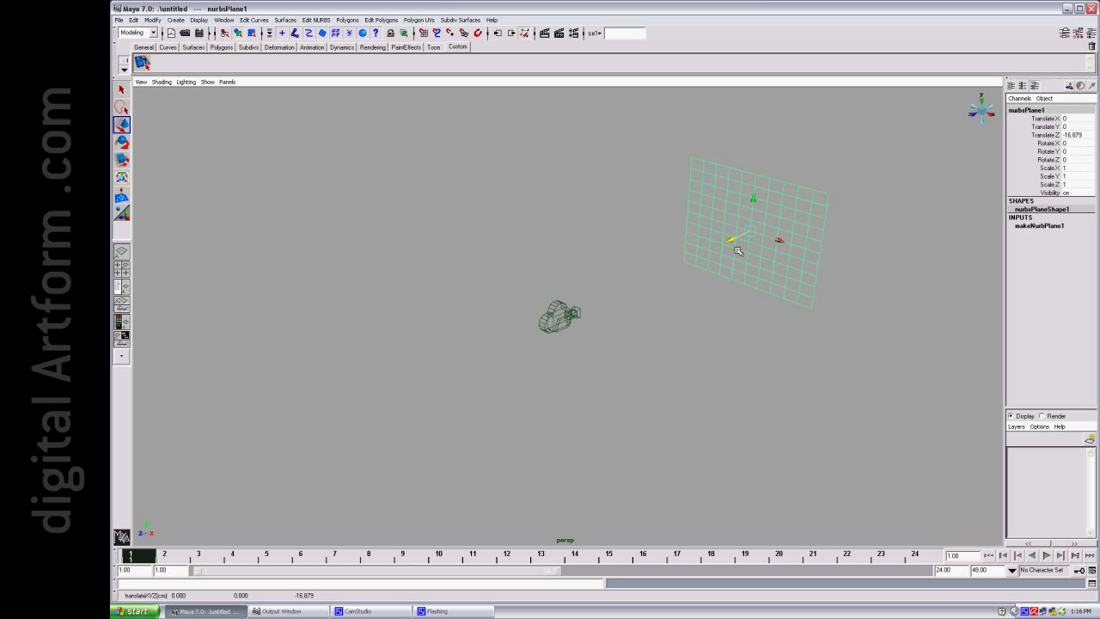
key(ctrl+g)
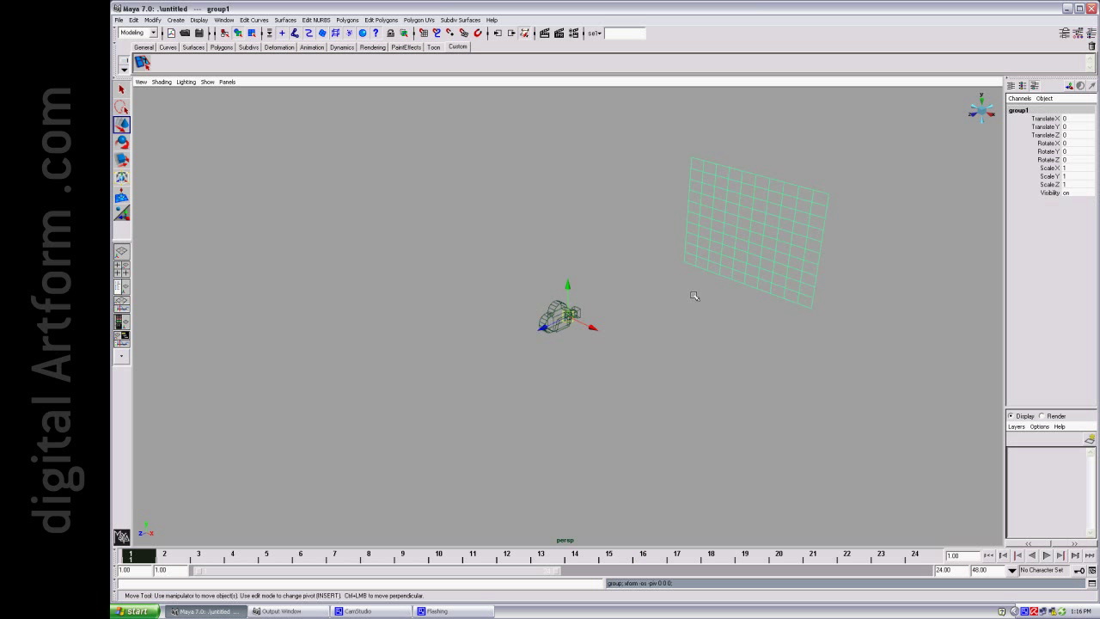
key(e)
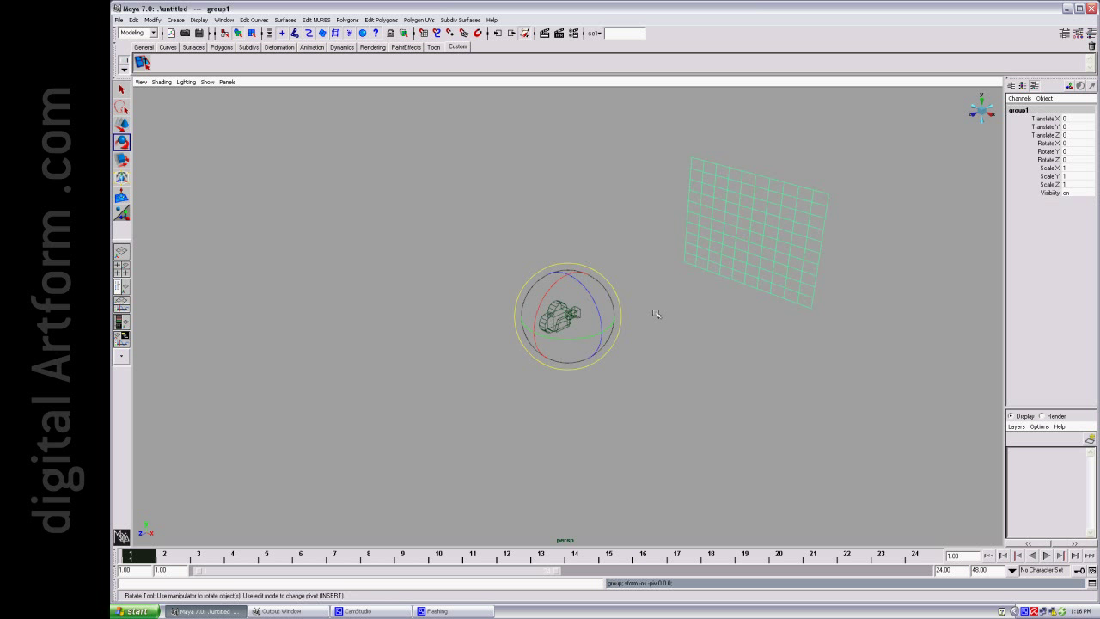
mouse_move(581, 337)
mouse_down()
mouse_move(598, 335)
mouse_move(555, 335)
mouse_move(606, 336)
mouse_move(573, 335)
mouse_up()
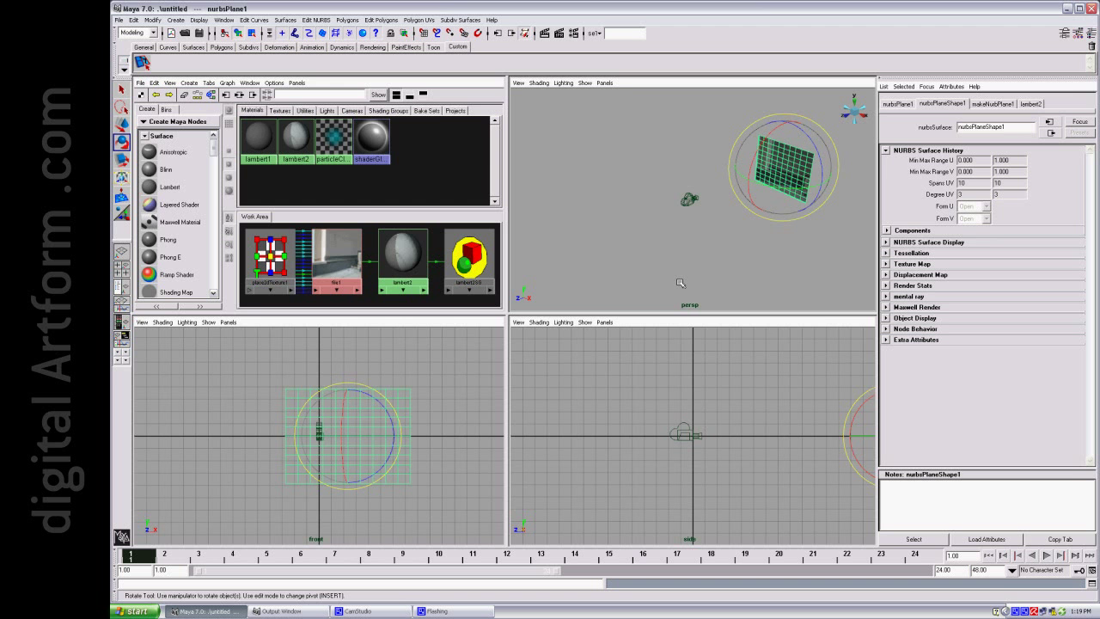
- Maximize the perspective view and look through the selected camera1
key(space)
click(497, 319)
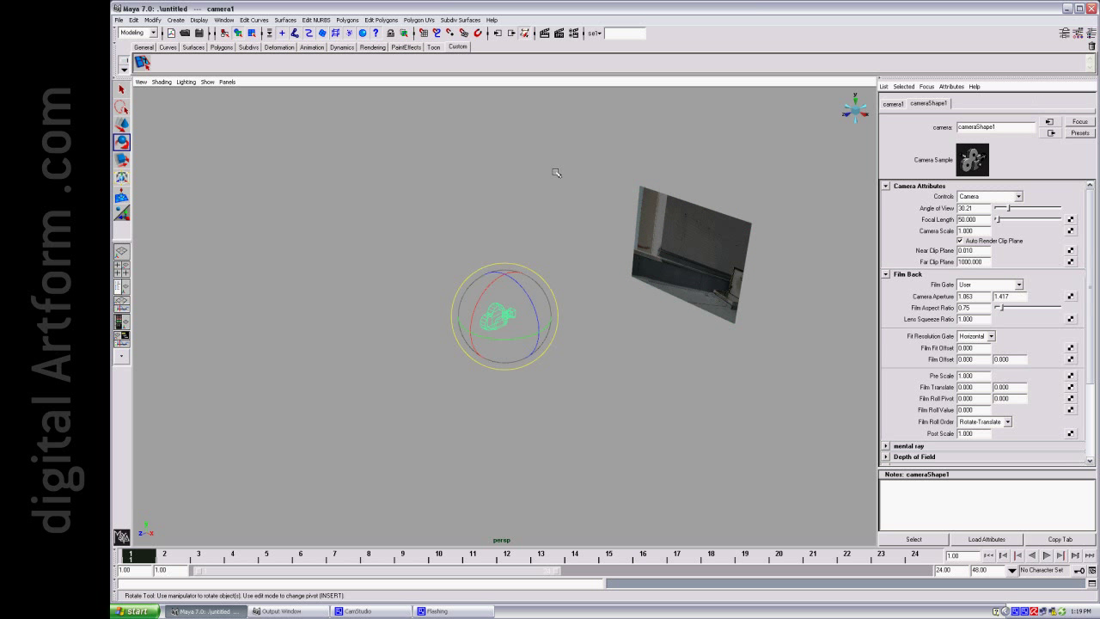
key(space)
click(619, 151)
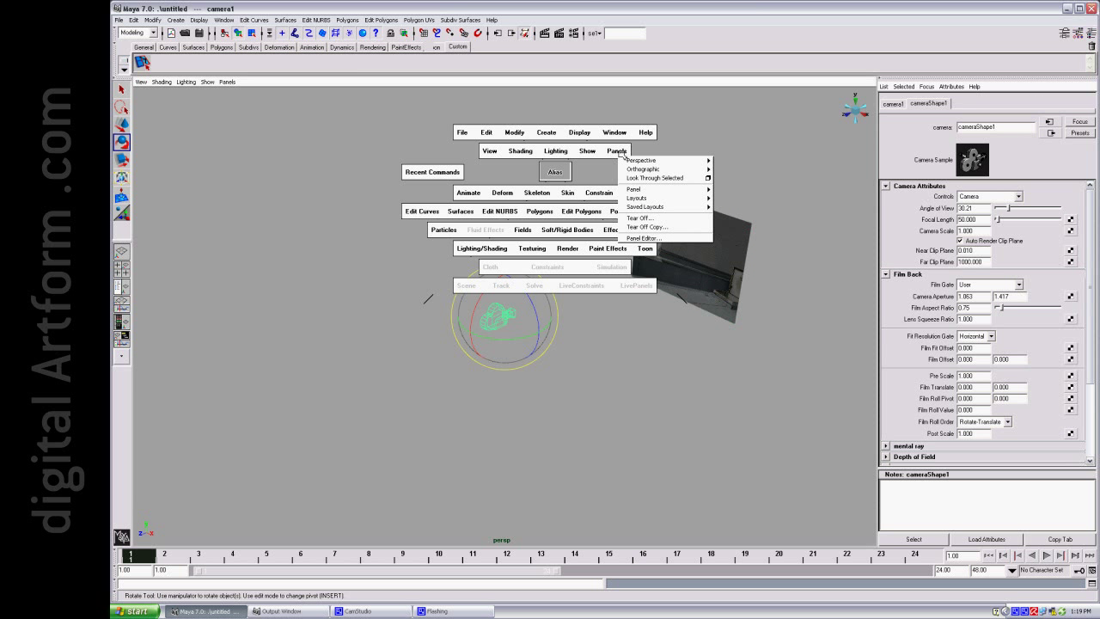
click(645, 178)
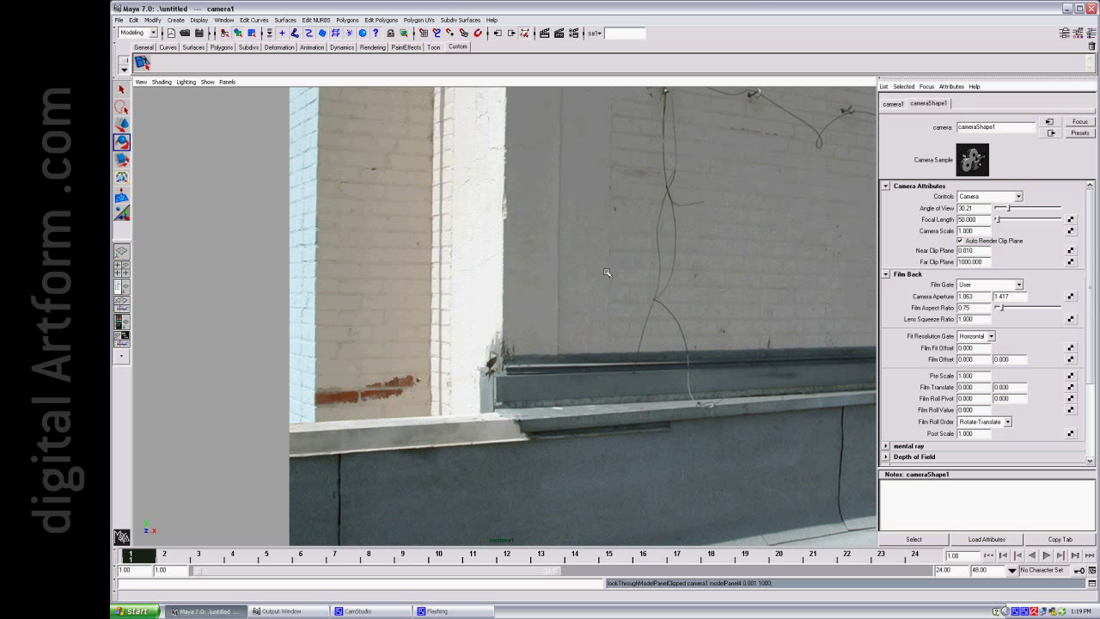
- Dolly camera1 in and out until the brick-wall photo plane is framed
scroll(607, 273, down, 10)
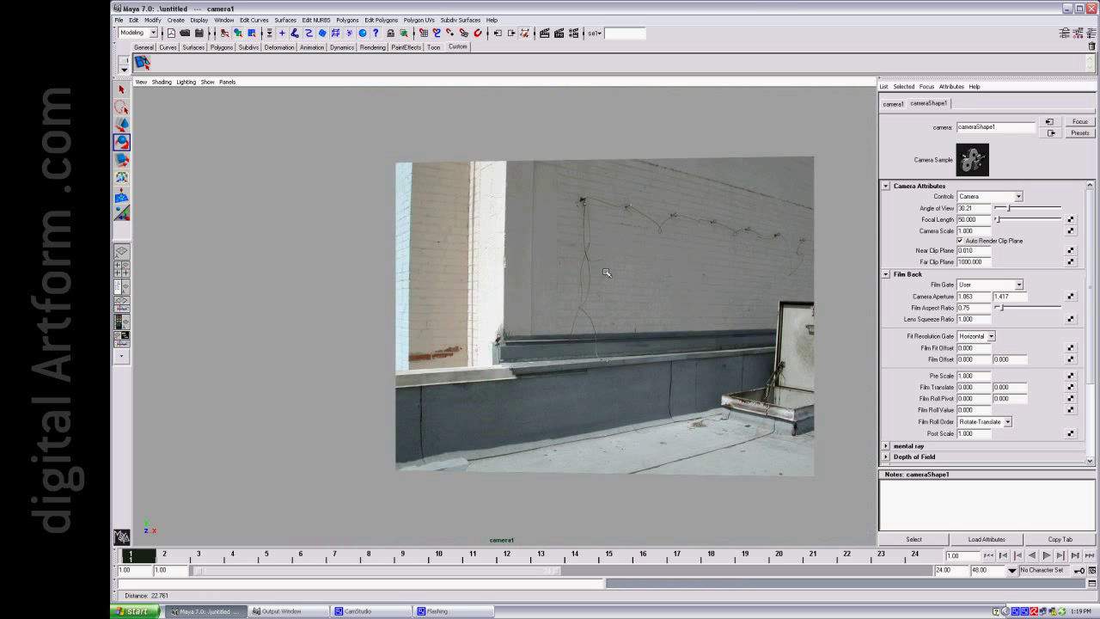
scroll(607, 273, down, 4)
scroll(607, 272, up, 7)
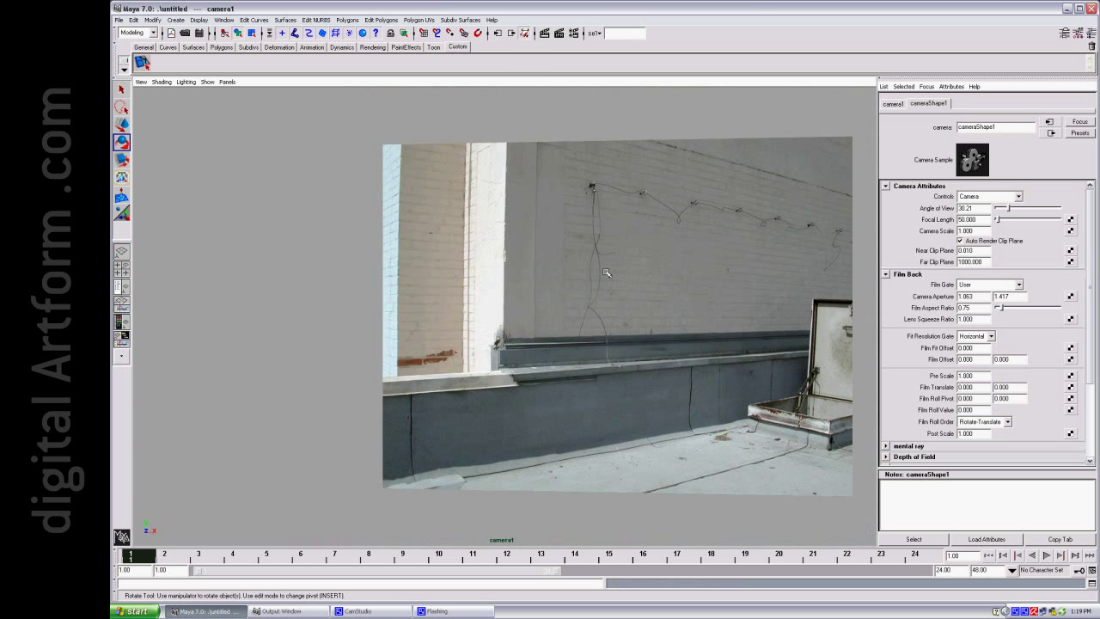
scroll(607, 272, down, 3)
scroll(607, 273, up, 3)
- Return to the four-view layout and change the front view to a top view
key(space)
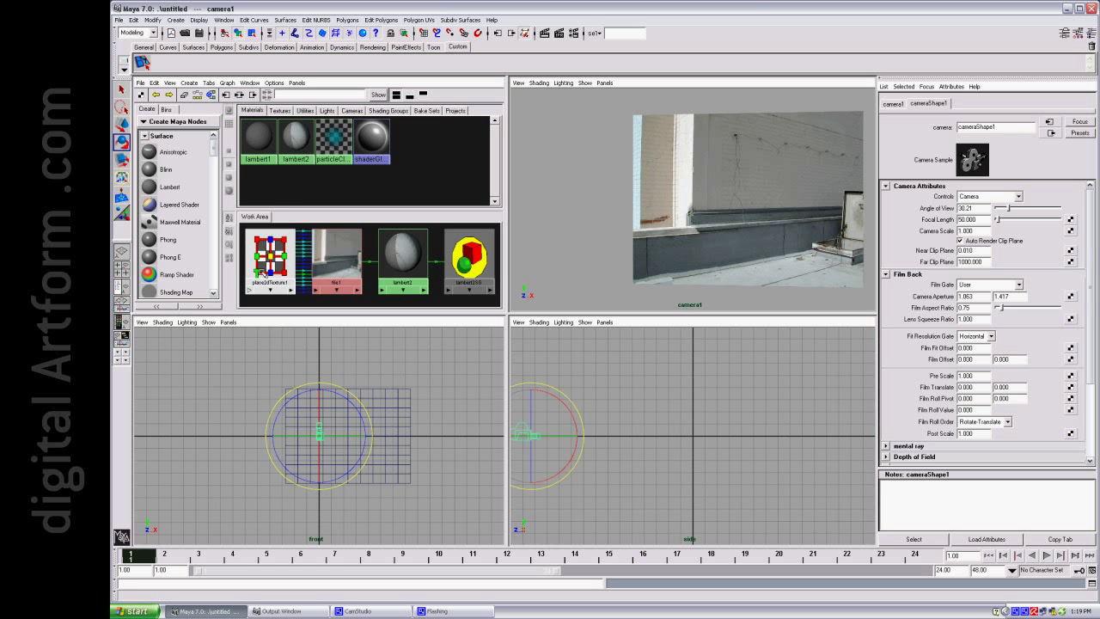
key(space)
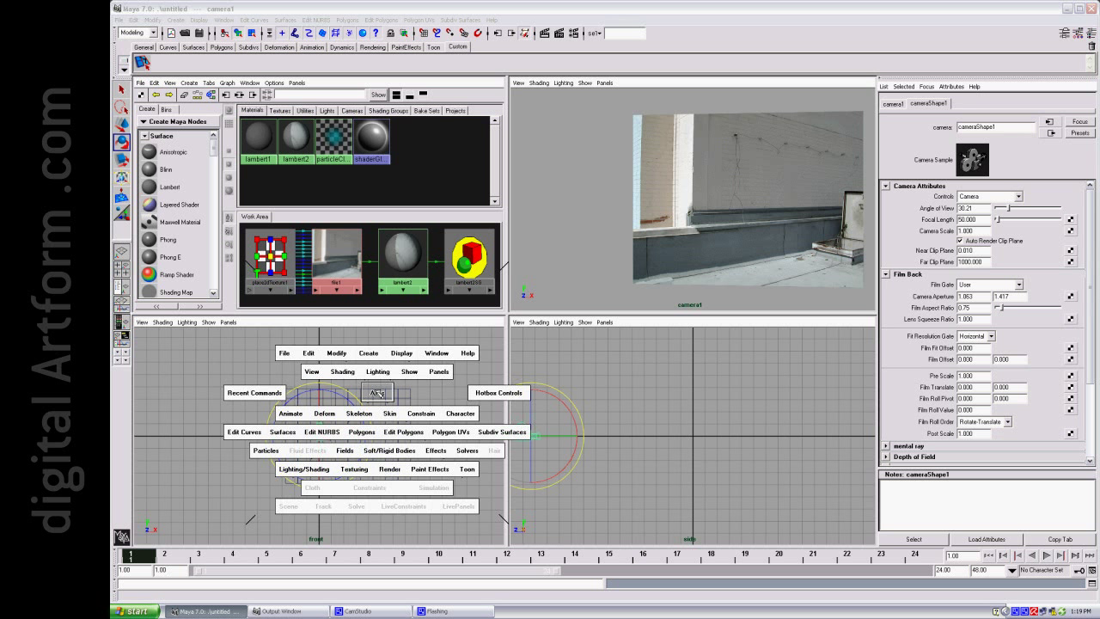
drag(378, 393, 360, 396)
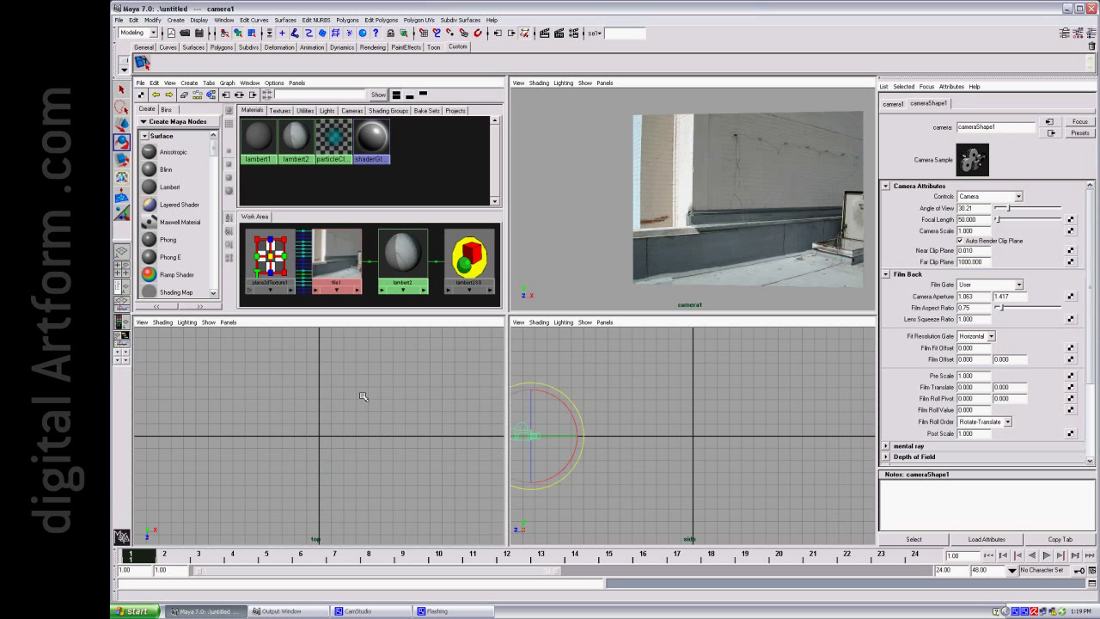
- Rotate camera1 slightly around Y in the top view
key(e)
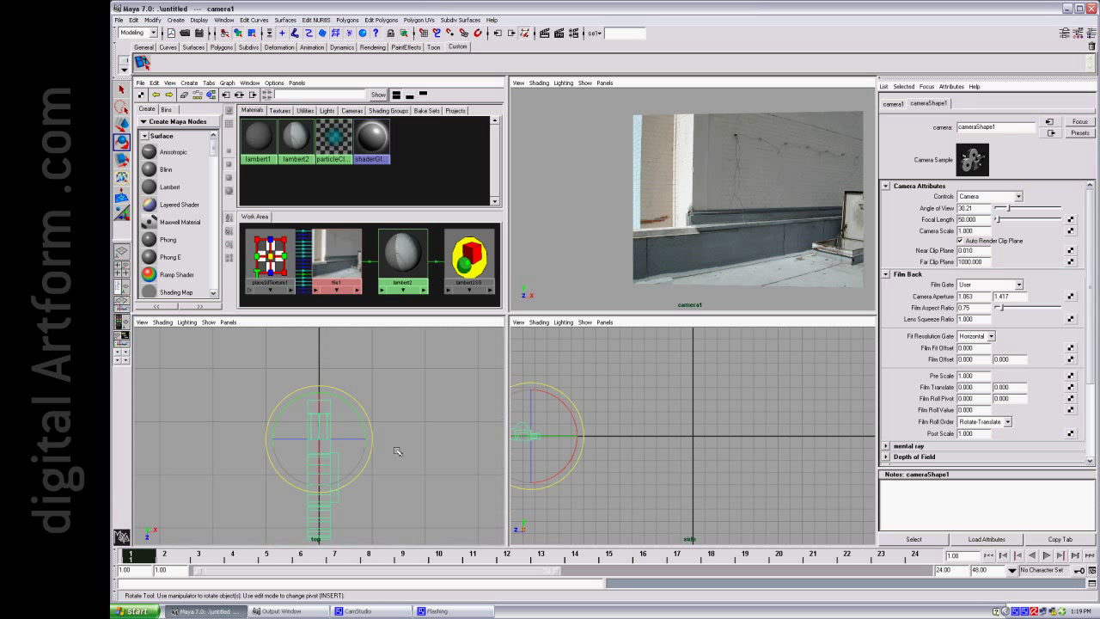
drag(355, 417, 358, 417)
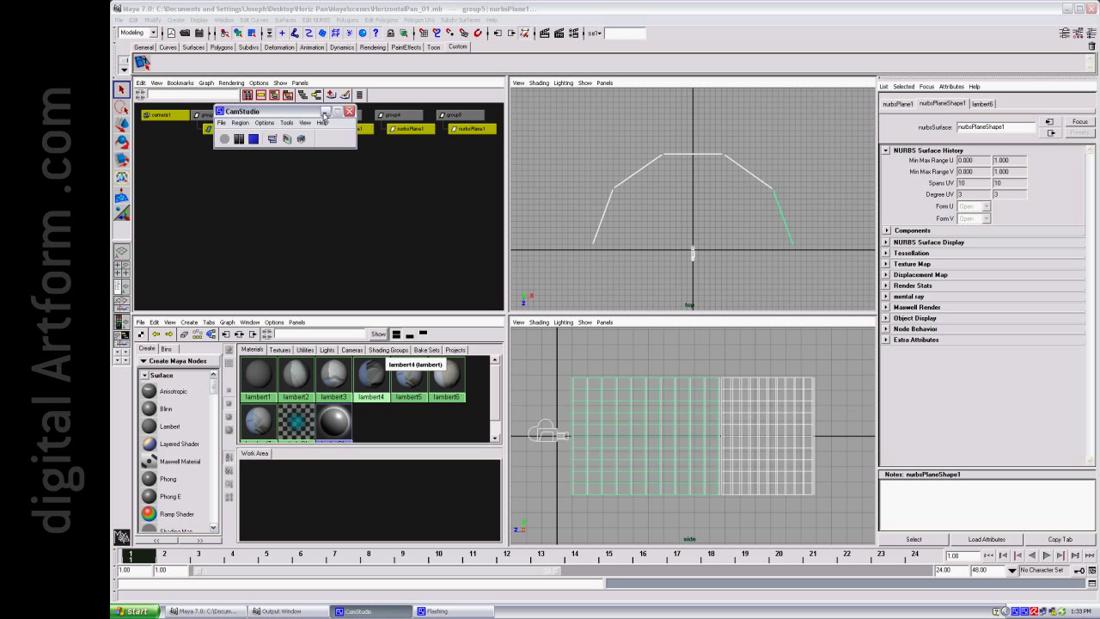
click(325, 111)
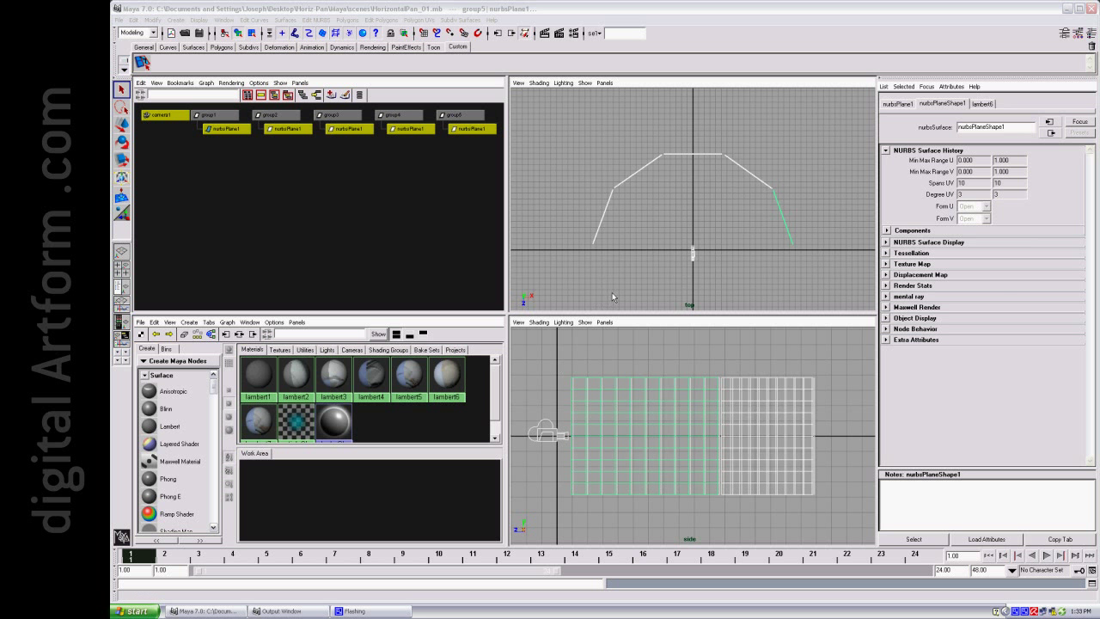
- Clear the selection in the top view and bring up the hotbox view menu
click(673, 228)
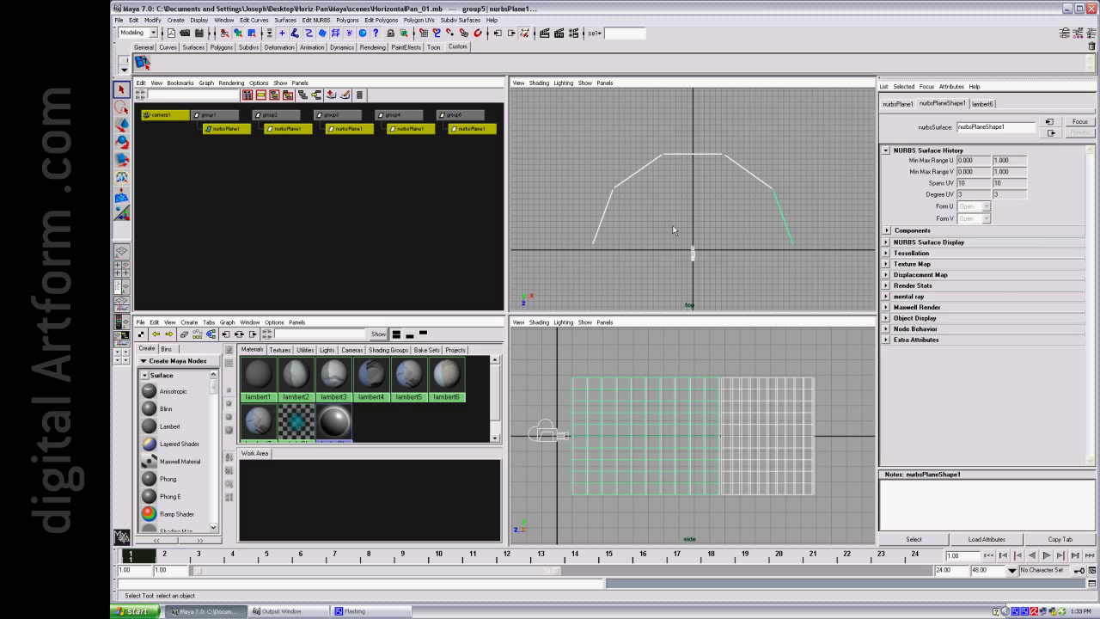
click(673, 230)
key(space)
- Switch the top view to Perspective and tumble it to face the arc of six photo panels
click(673, 226)
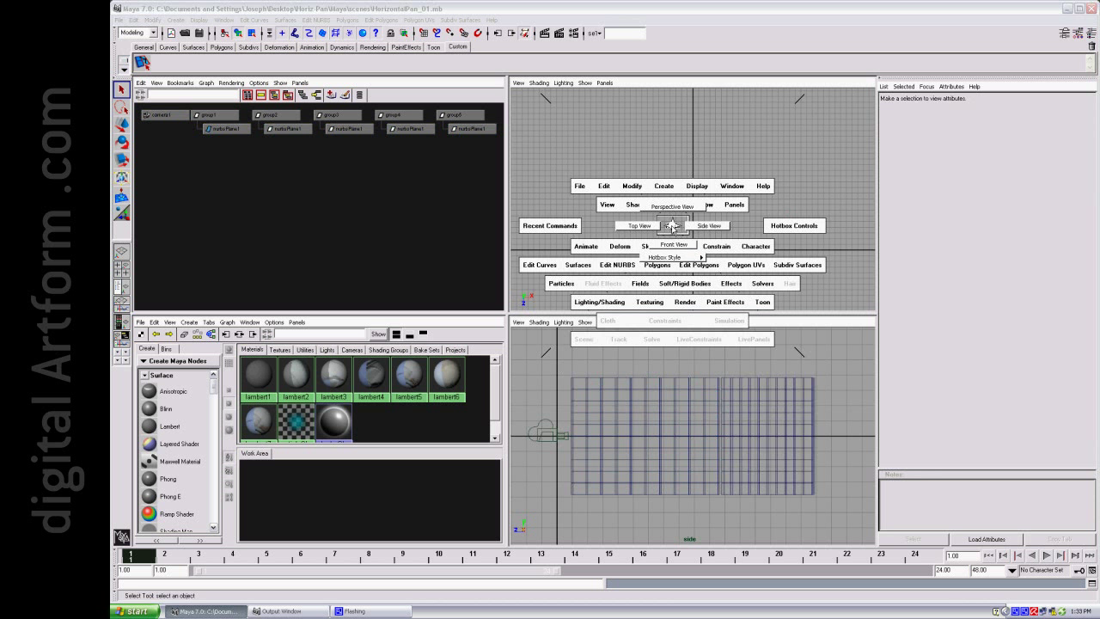
drag(673, 226, 744, 221)
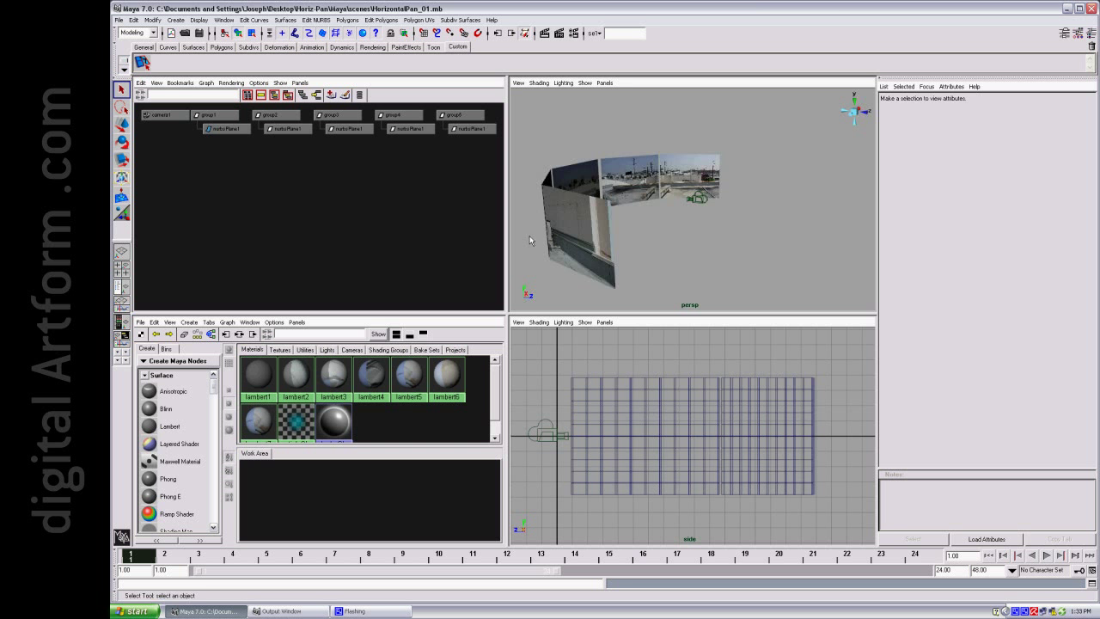
alt+drag(530, 241, 440, 238)
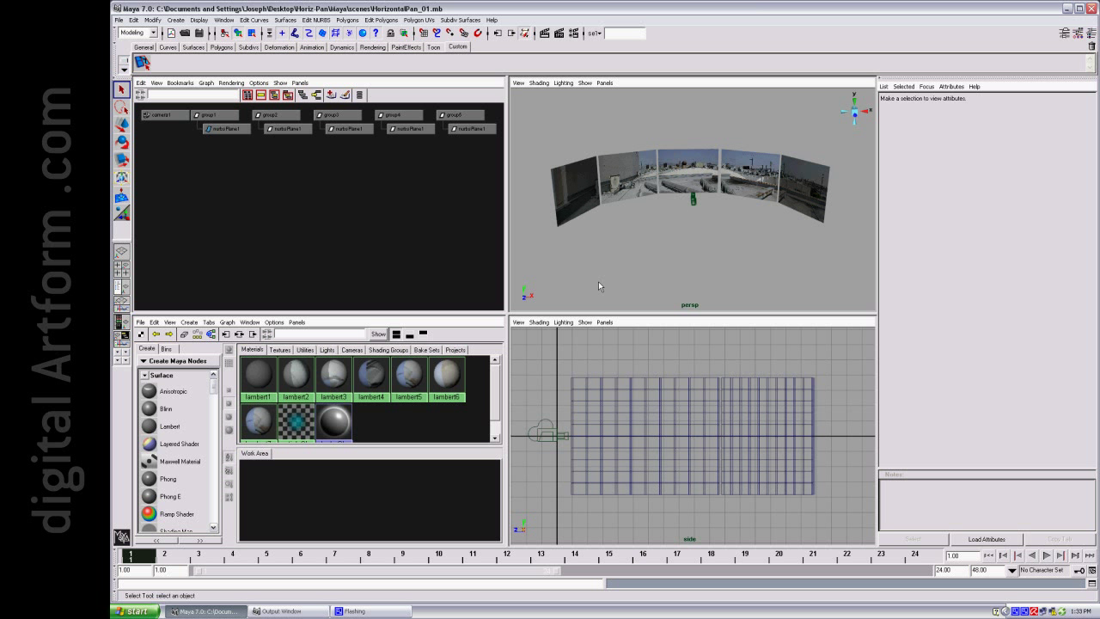
alt+drag(600, 286, 674, 195)
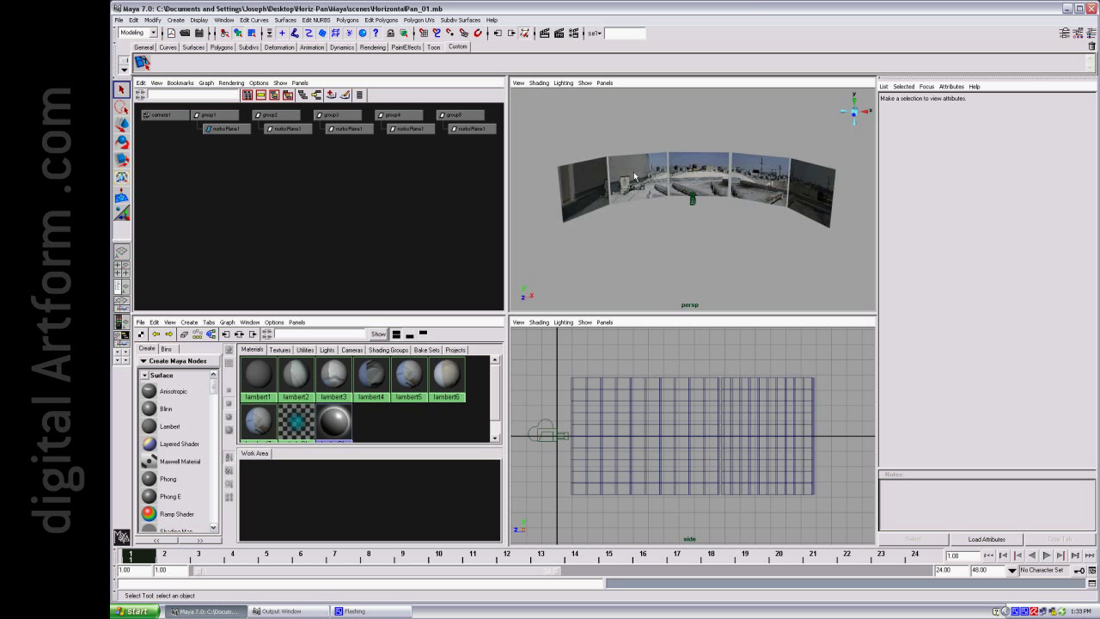
- Select the second panel's parent group2 to check its Y rotation, then deselect it
click(634, 176)
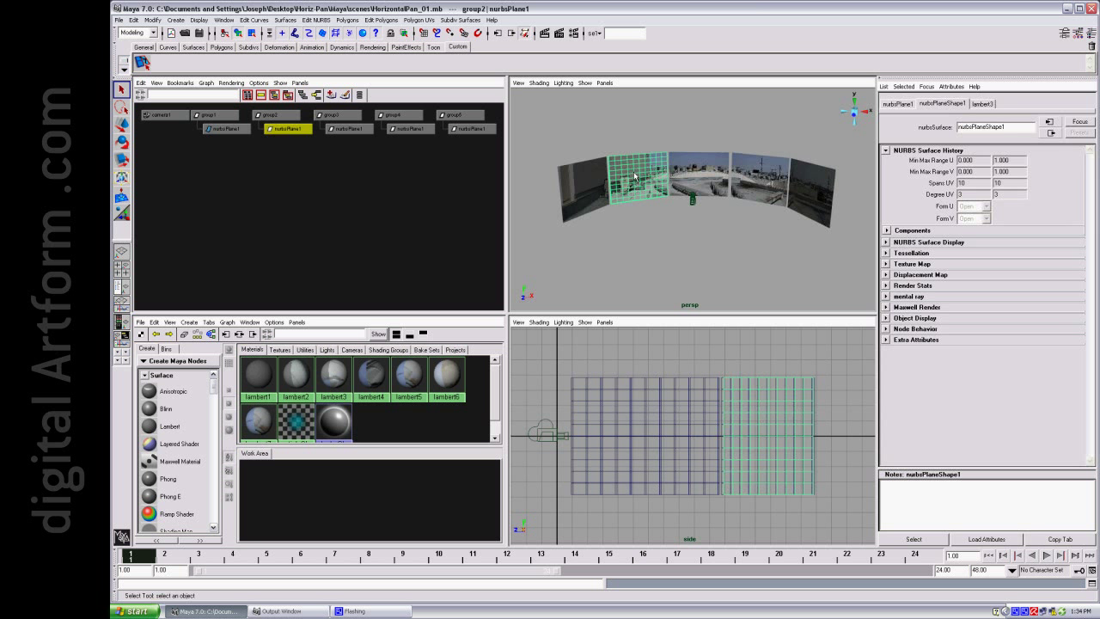
key(Up)
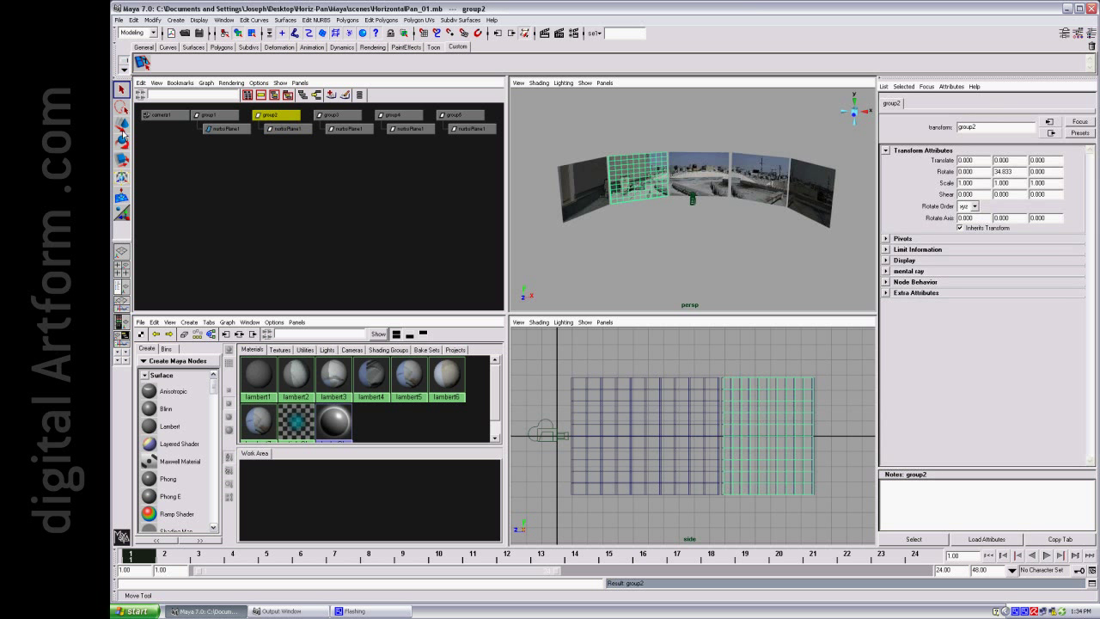
click(122, 159)
click(194, 187)
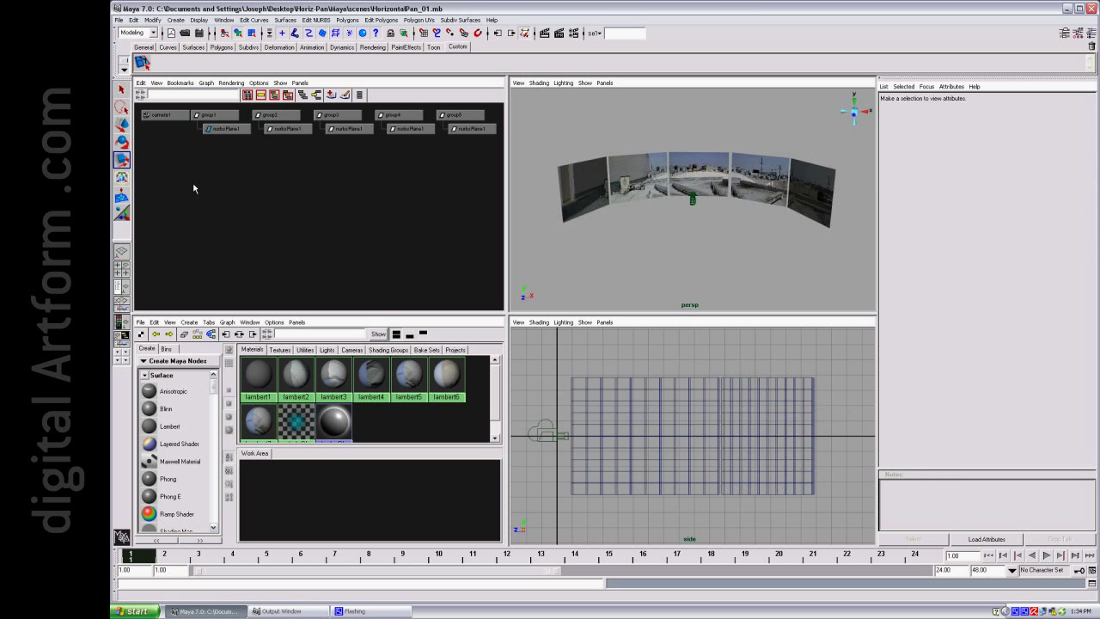
- Rotate the middle panel's parent group3 about Y to -0.069
click(122, 142)
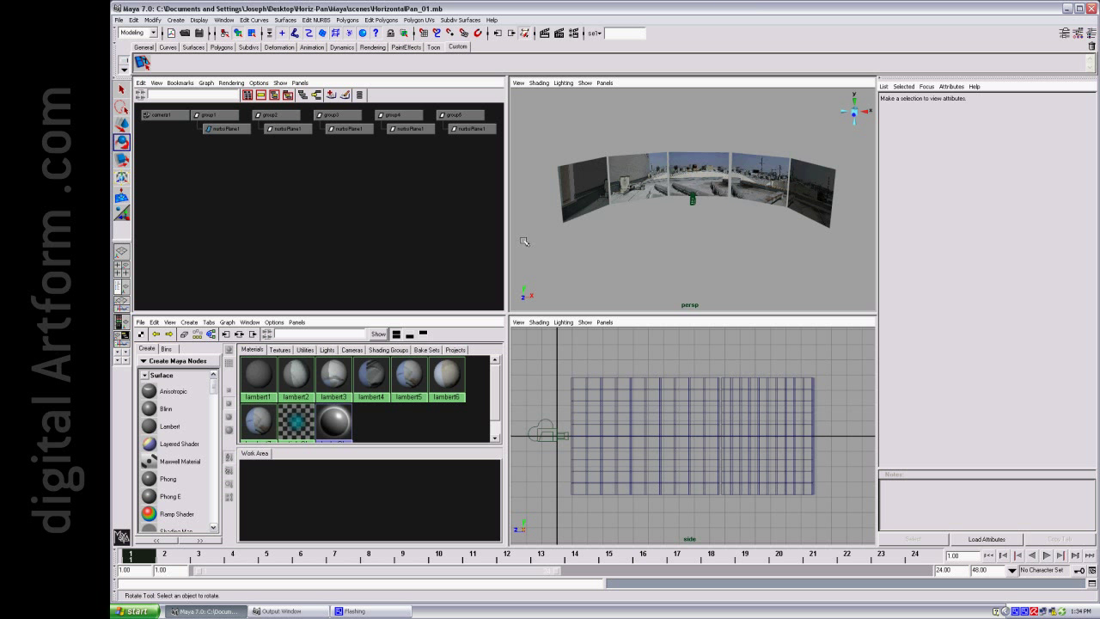
click(687, 171)
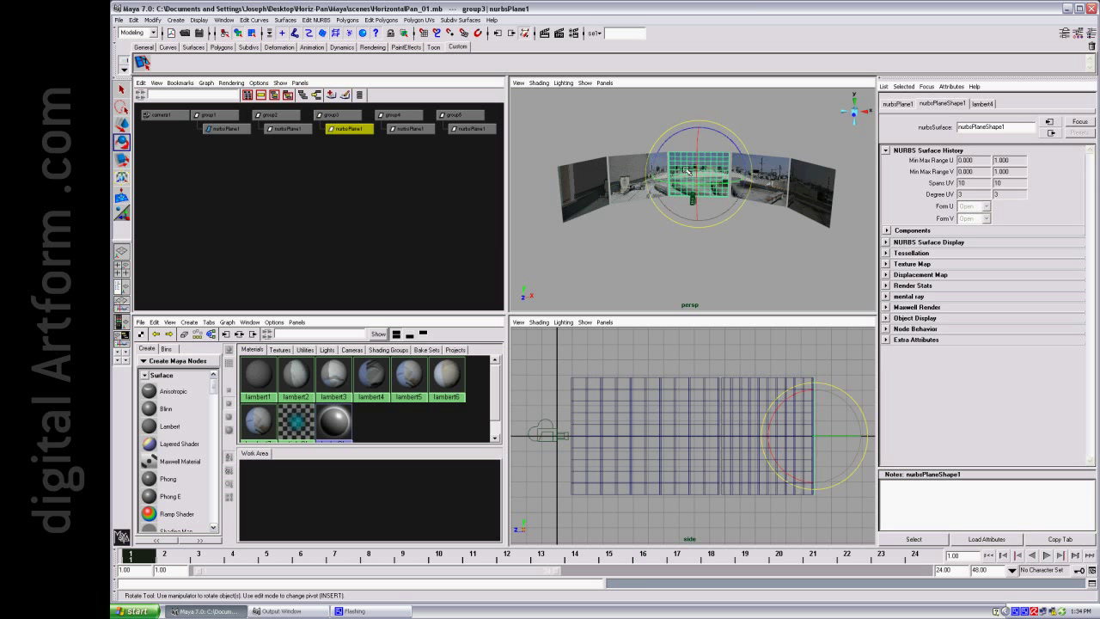
key(Up)
drag(670, 210, 667, 213)
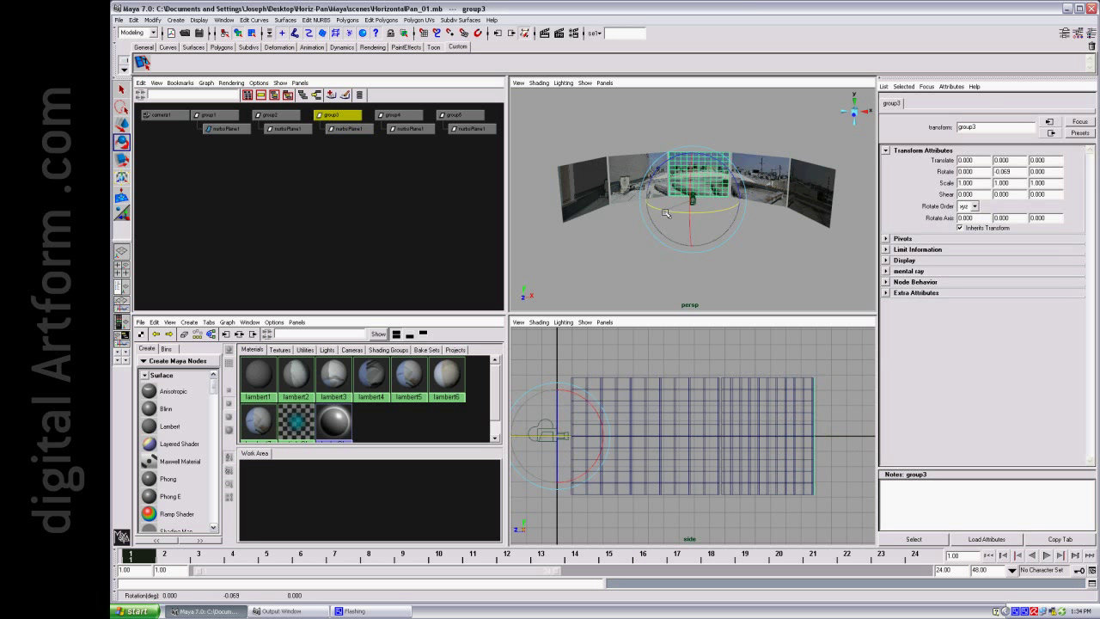